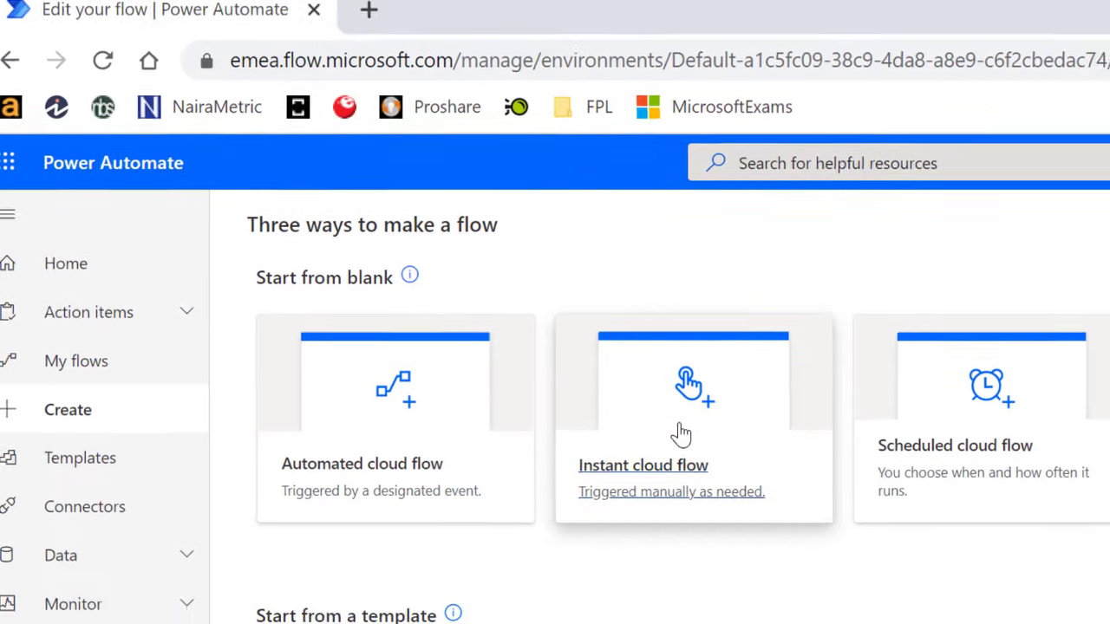
# - Create an instant cloud flow named "Send An Email With Options" with the "Manually trigger a flow" trigger
pyautogui.click(704, 453)
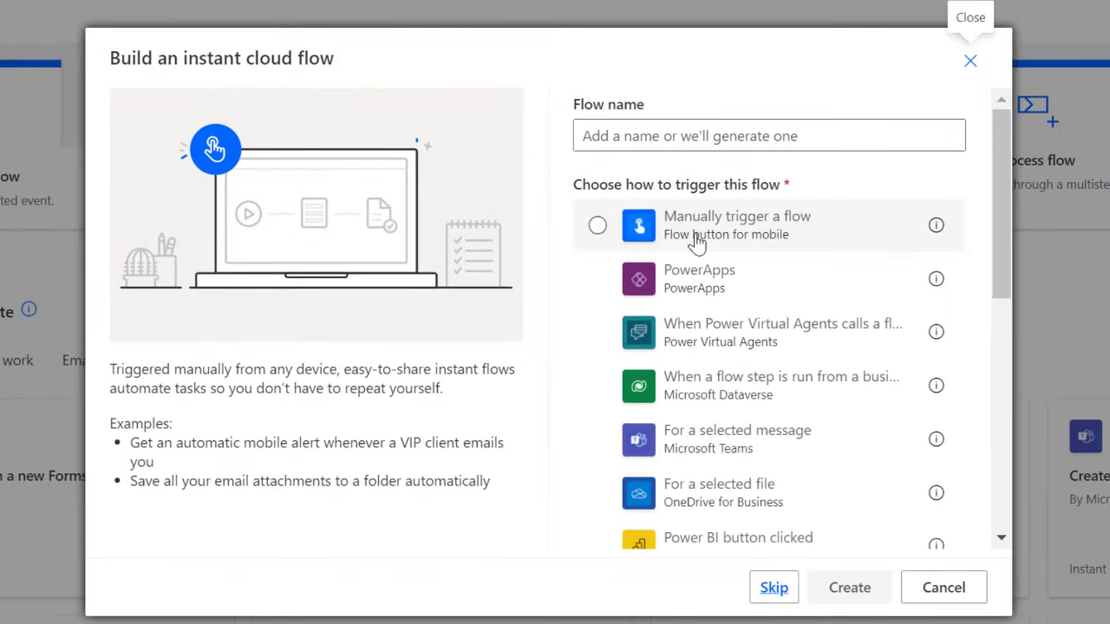
pyautogui.click(694, 235)
pyautogui.click(674, 134)
pyautogui.write('Se')
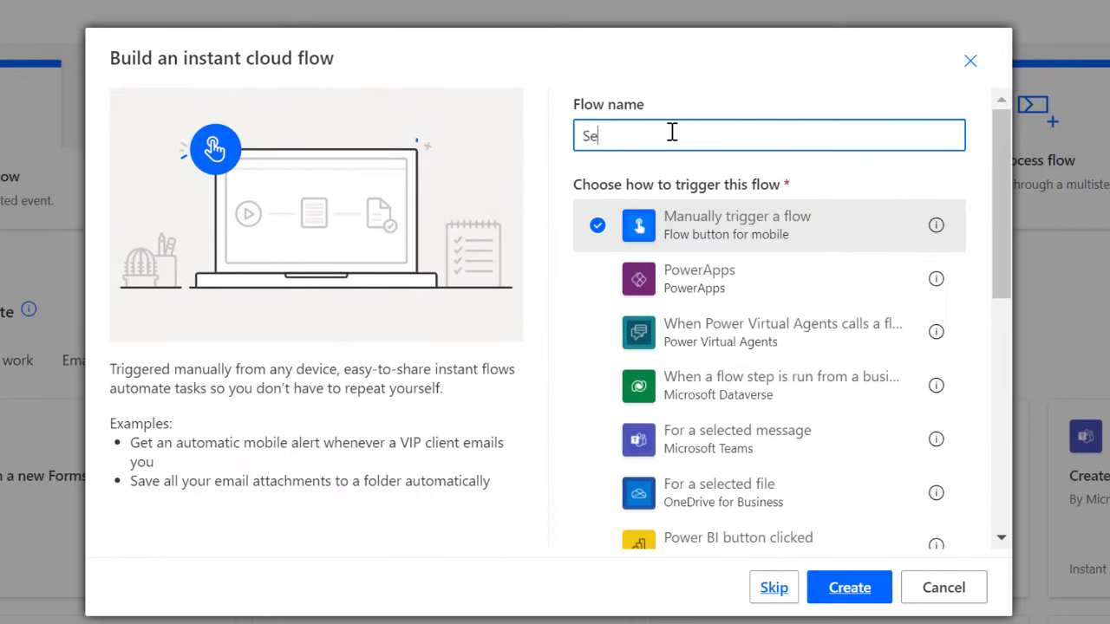
pyautogui.write('nd An Email With O')
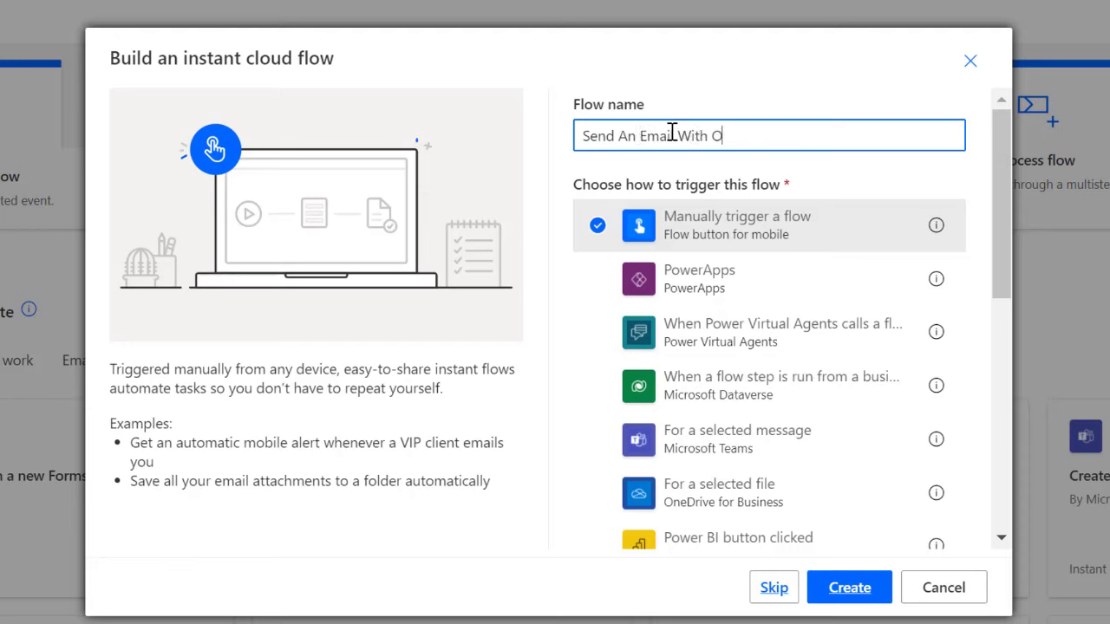
pyautogui.write('ptions')
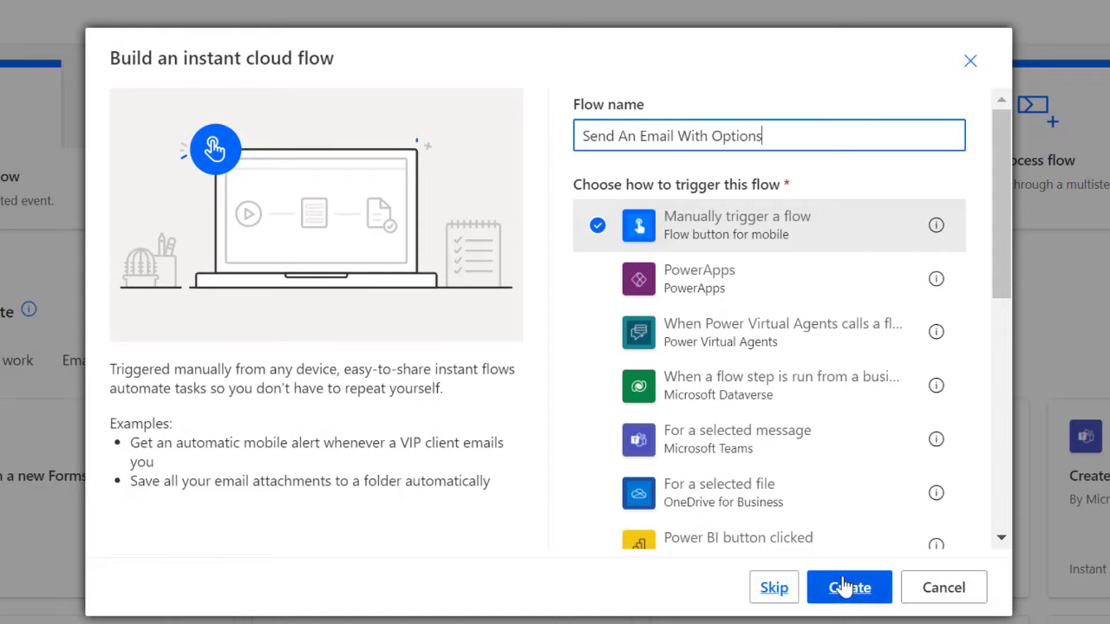
pyautogui.click(848, 587)
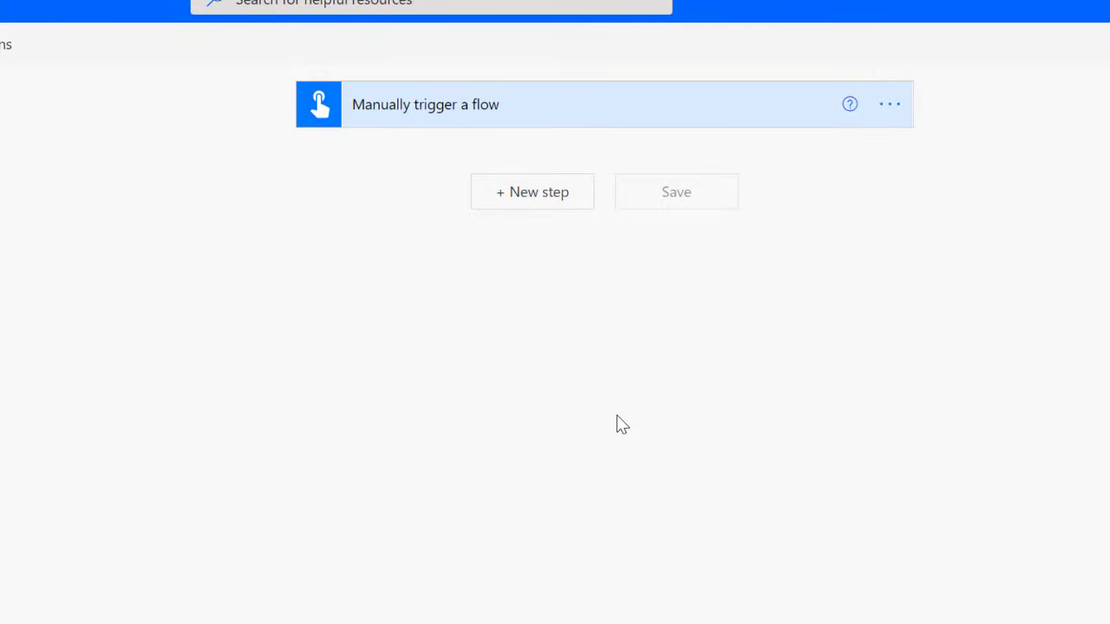
# - Add a new step using the Office 365 Outlook action "Send email with options", found by searching for "send an email"
pyautogui.click(547, 189)
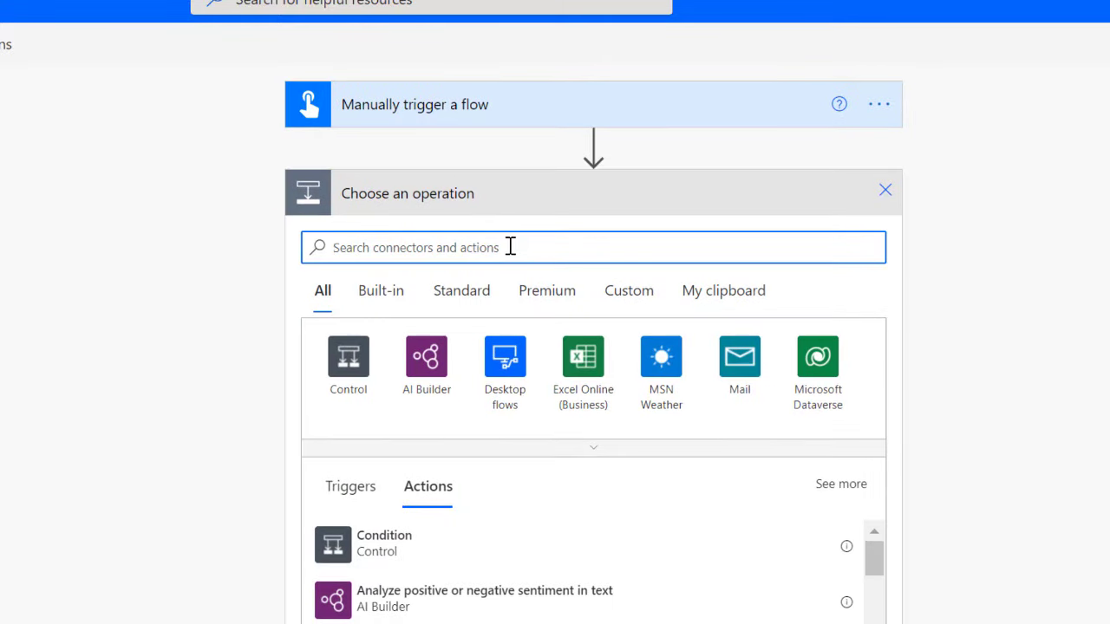
pyautogui.write('send an emai')
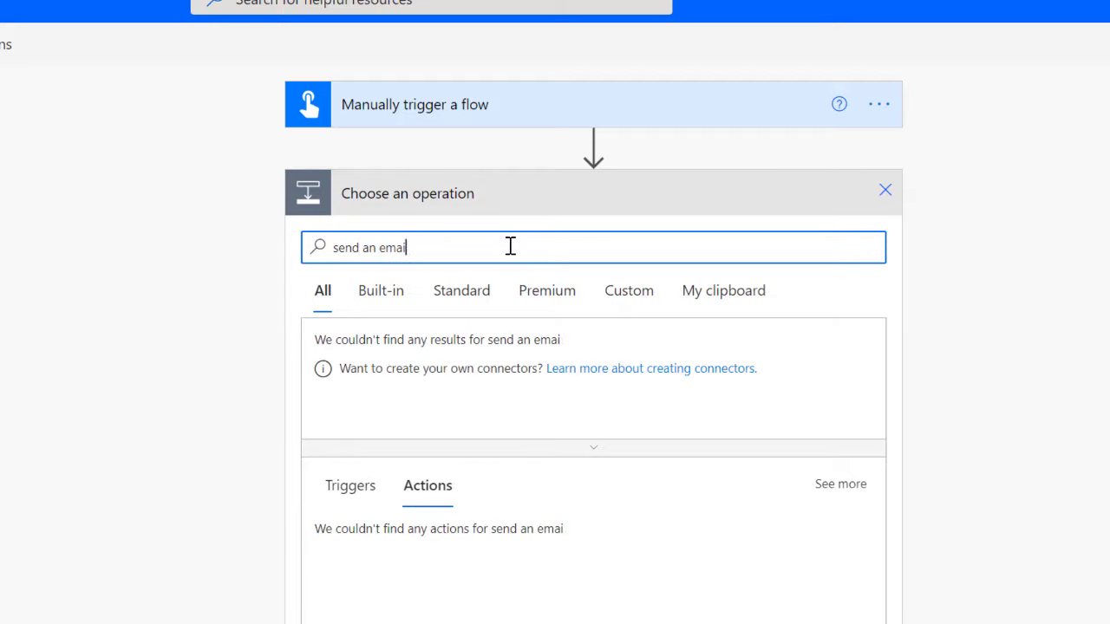
pyautogui.write('l')
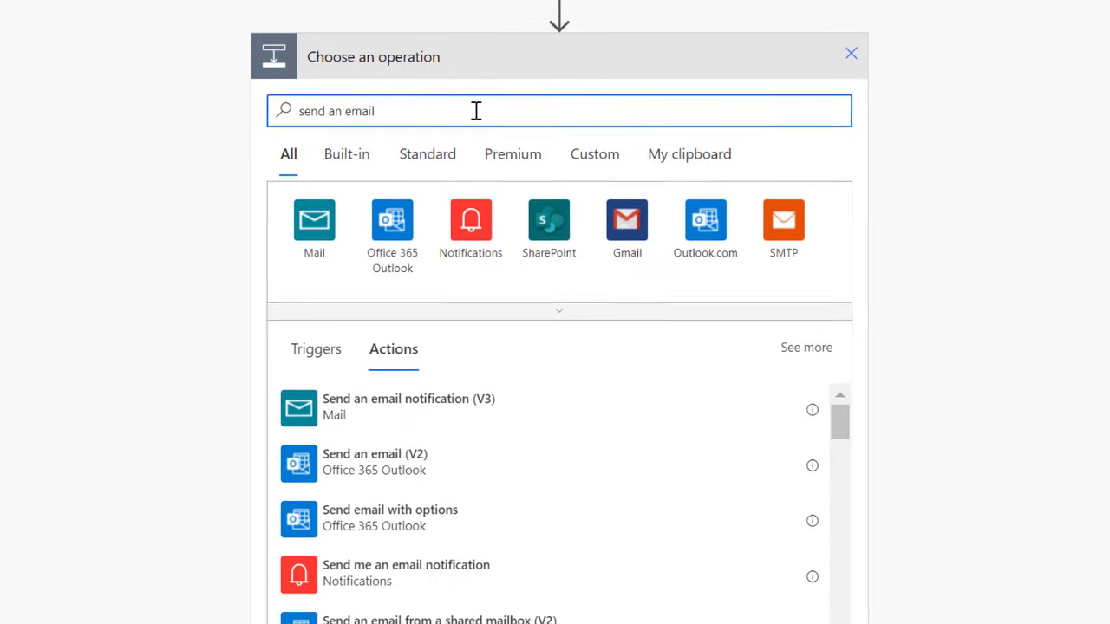
pyautogui.scroll(-1, 526, 511)
pyautogui.scroll(1, 528, 505)
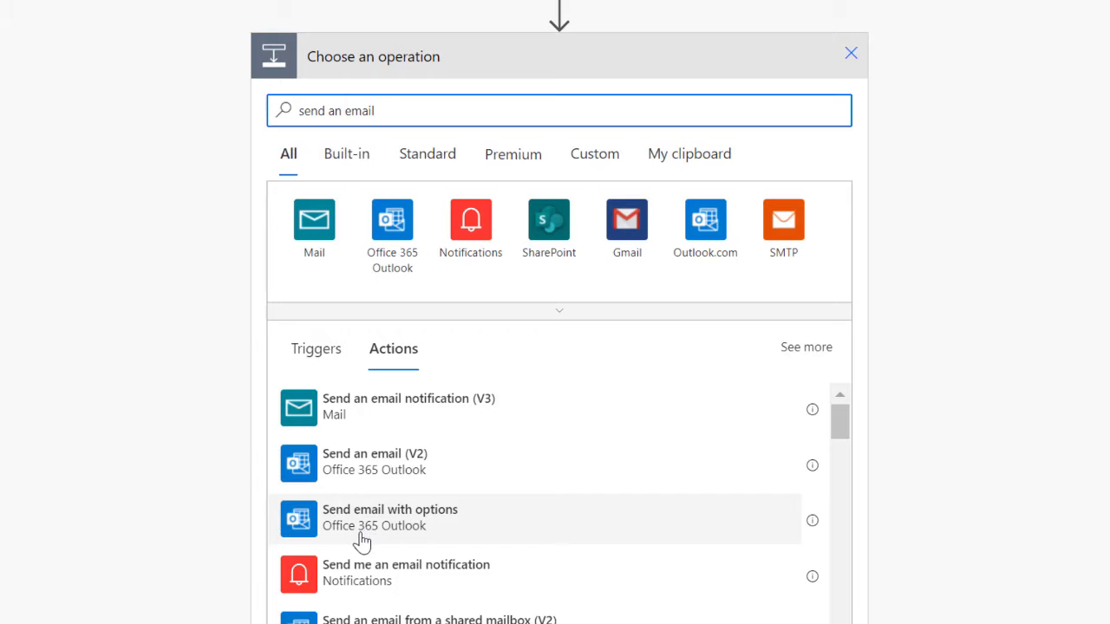
pyautogui.click(376, 535)
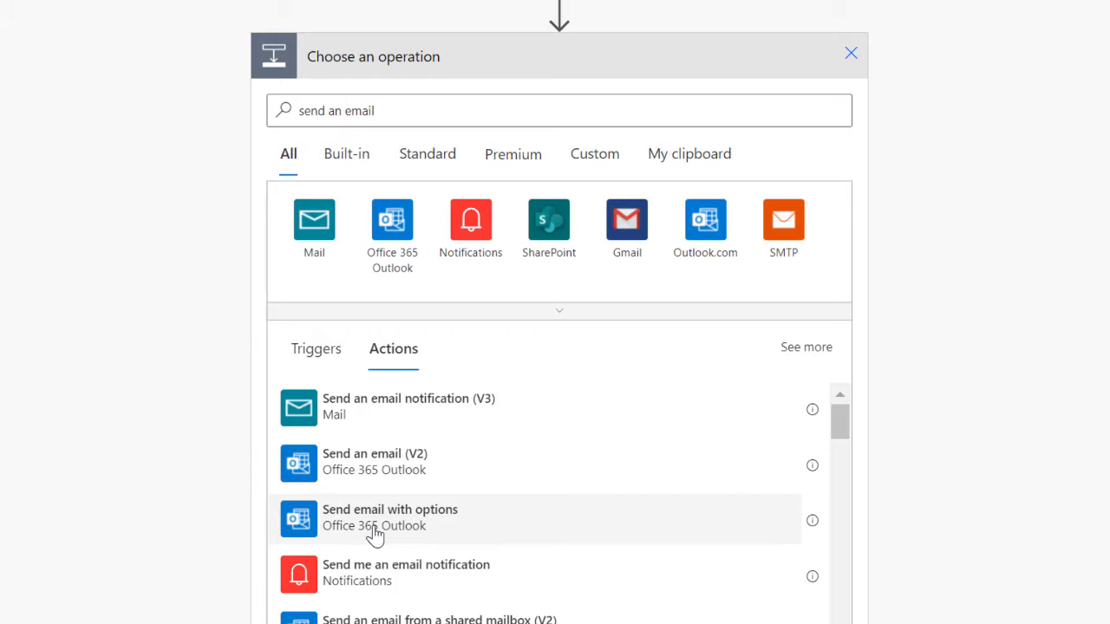
pyautogui.click(375, 535)
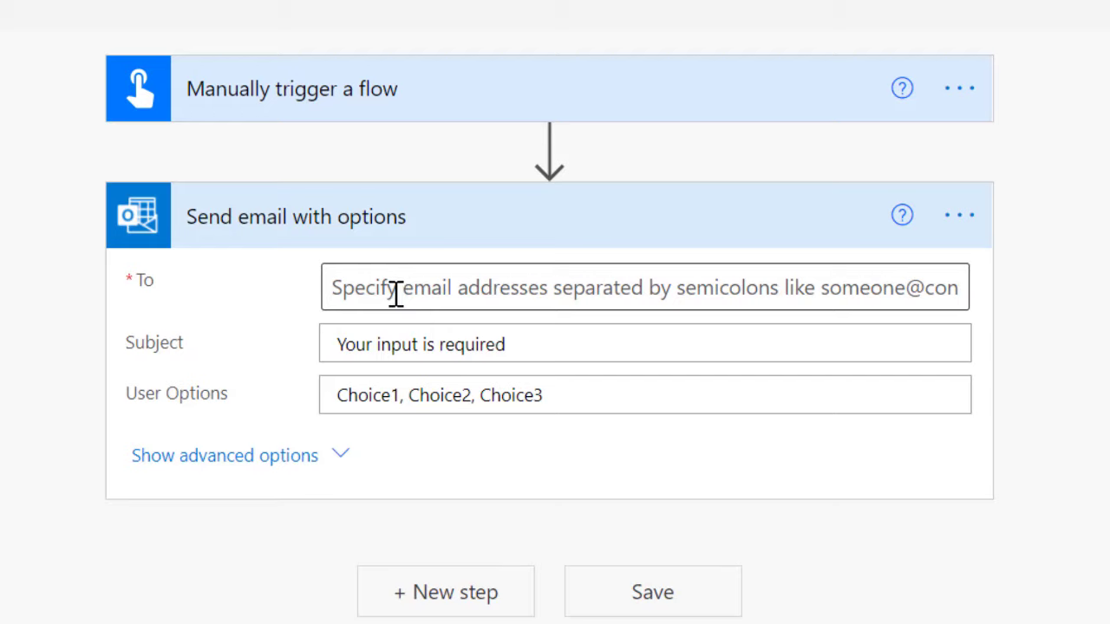
# - Fill in the recipient of the email by searching for the person and picking the suggested match
pyautogui.click(395, 293)
pyautogui.write('o')
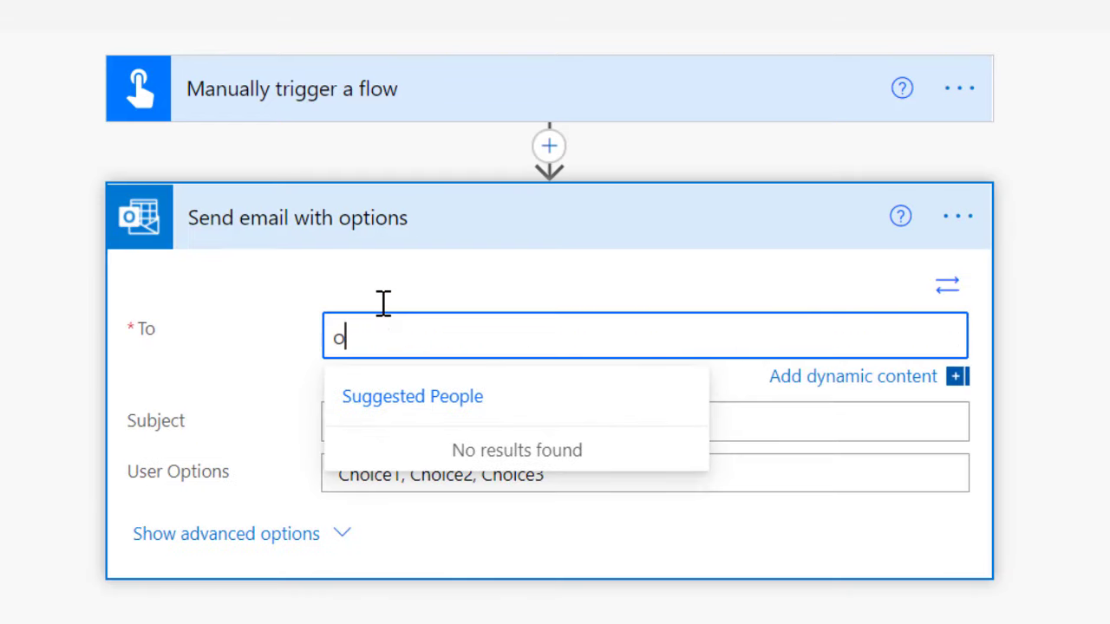
pyautogui.write('lachar')
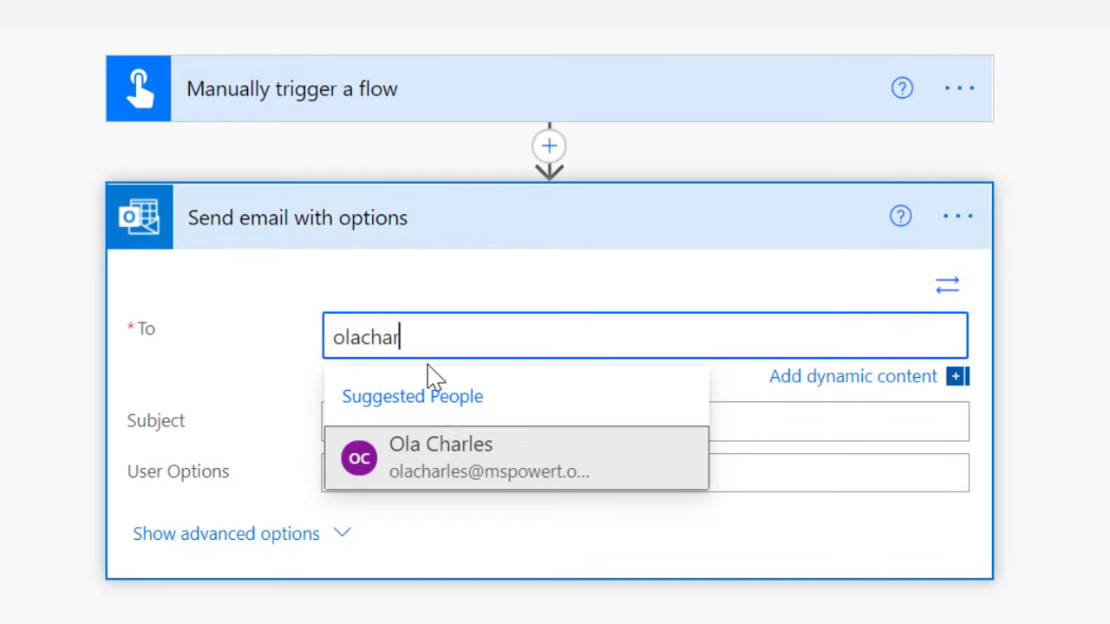
pyautogui.click(458, 471)
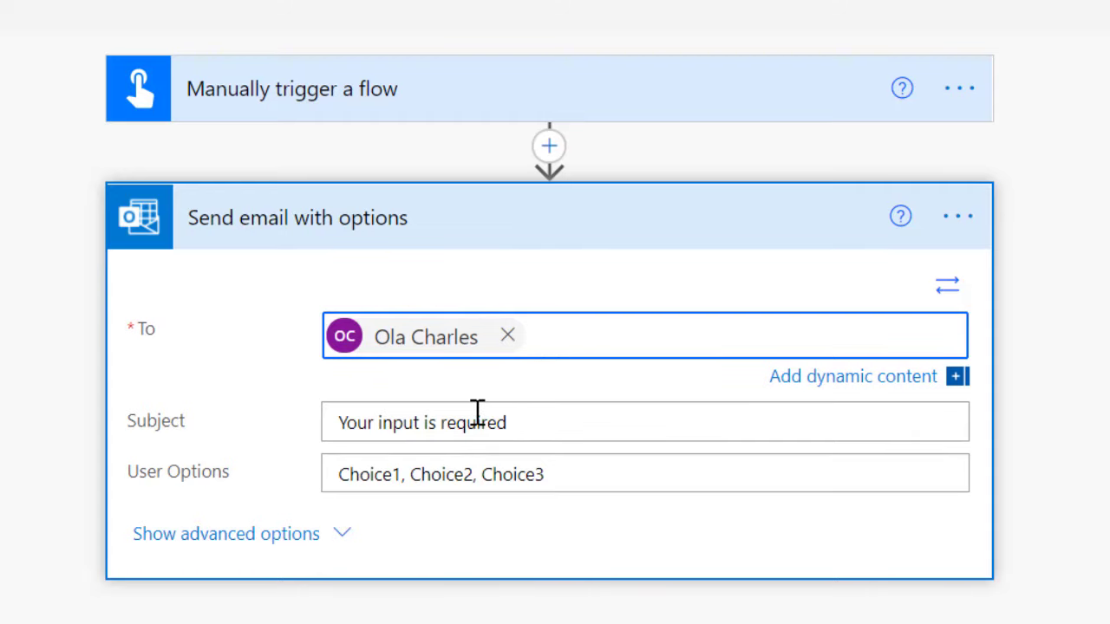
# - Replace the default email subject with "Preffered Vacation Time"
pyautogui.click(429, 421)
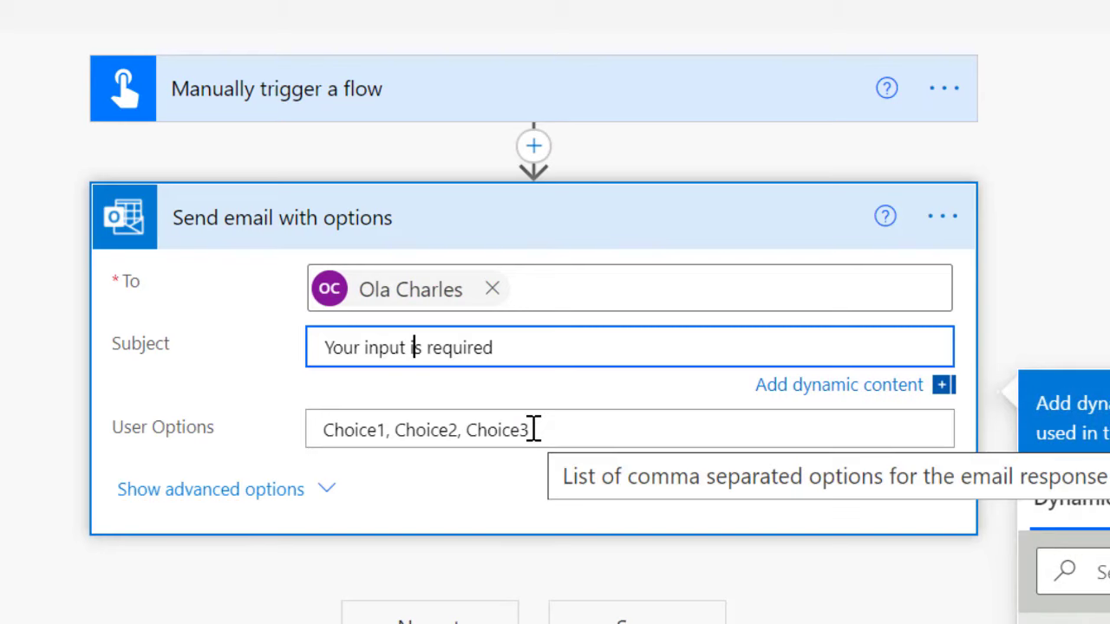
pyautogui.hotkey('ctrl', 'a')
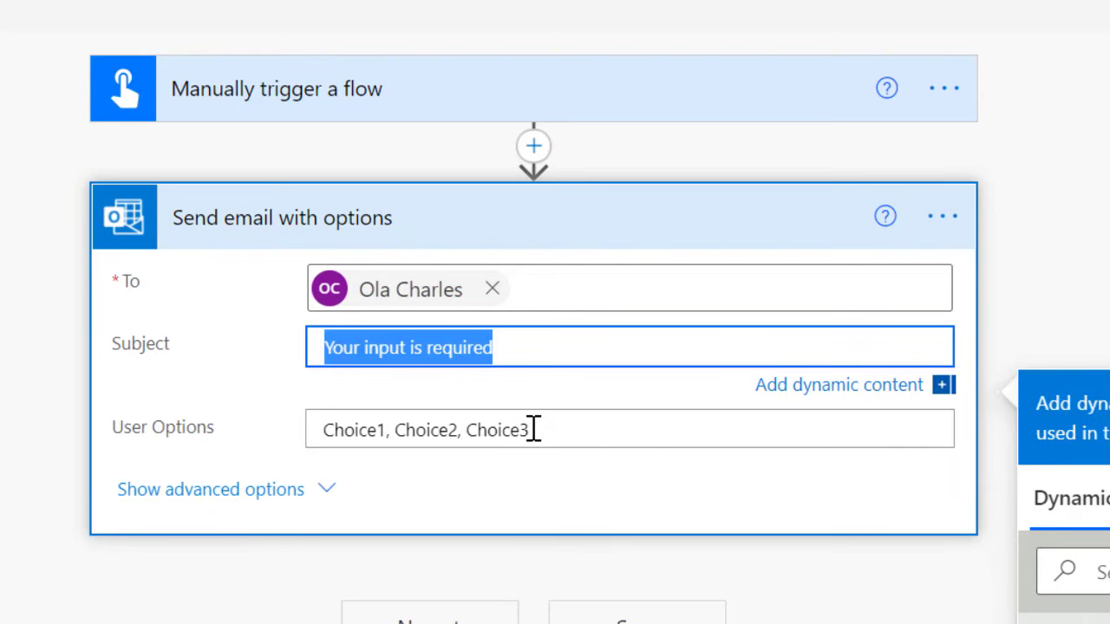
pyautogui.press('Home')
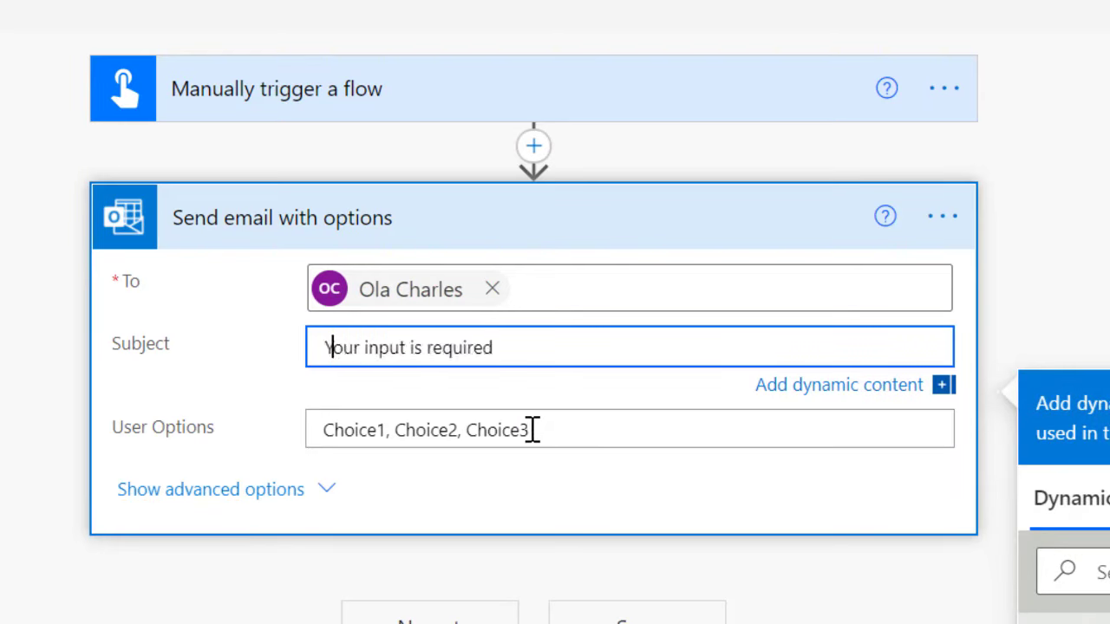
pyautogui.press('Delete')
pyautogui.hotkey('ctrl', 'a')
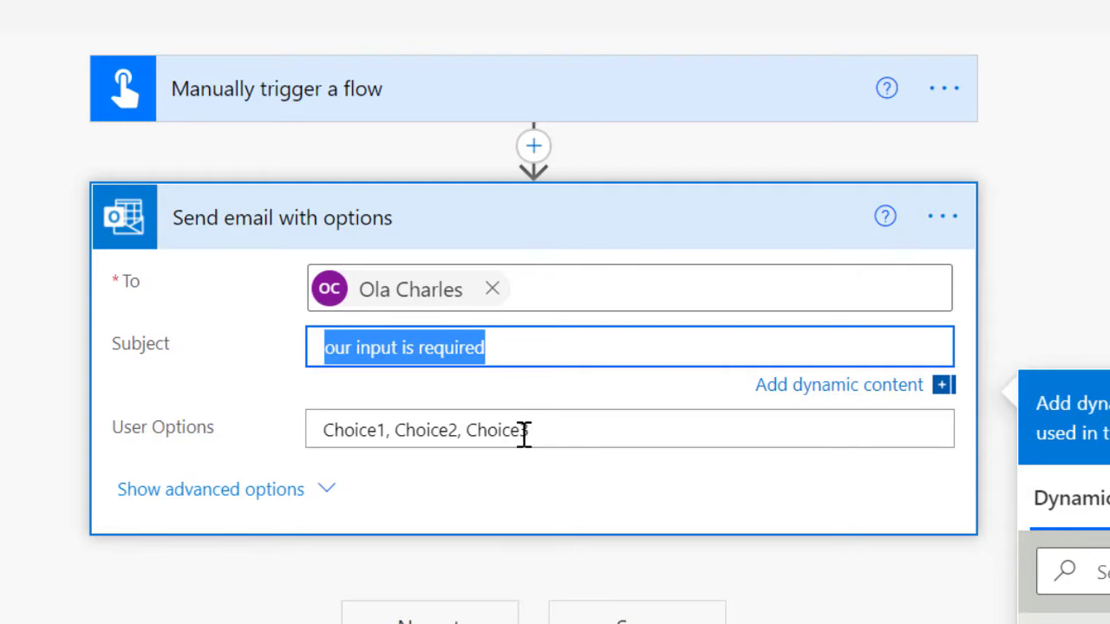
pyautogui.write('Preffered Va')
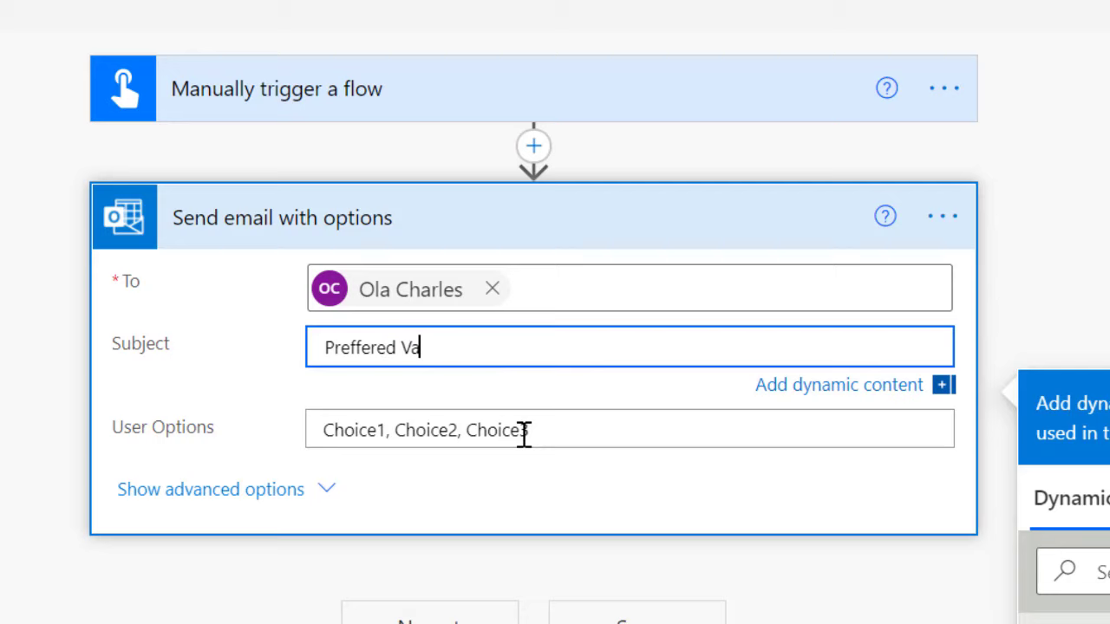
pyautogui.write('cation P')
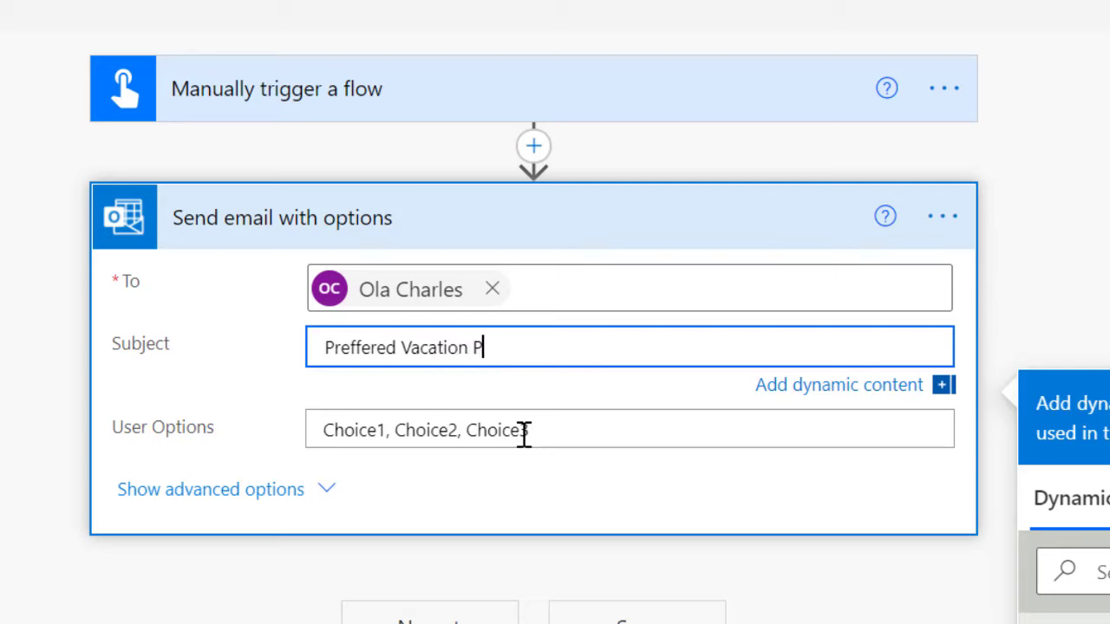
pyautogui.write('erios')
pyautogui.press('BackSpace')
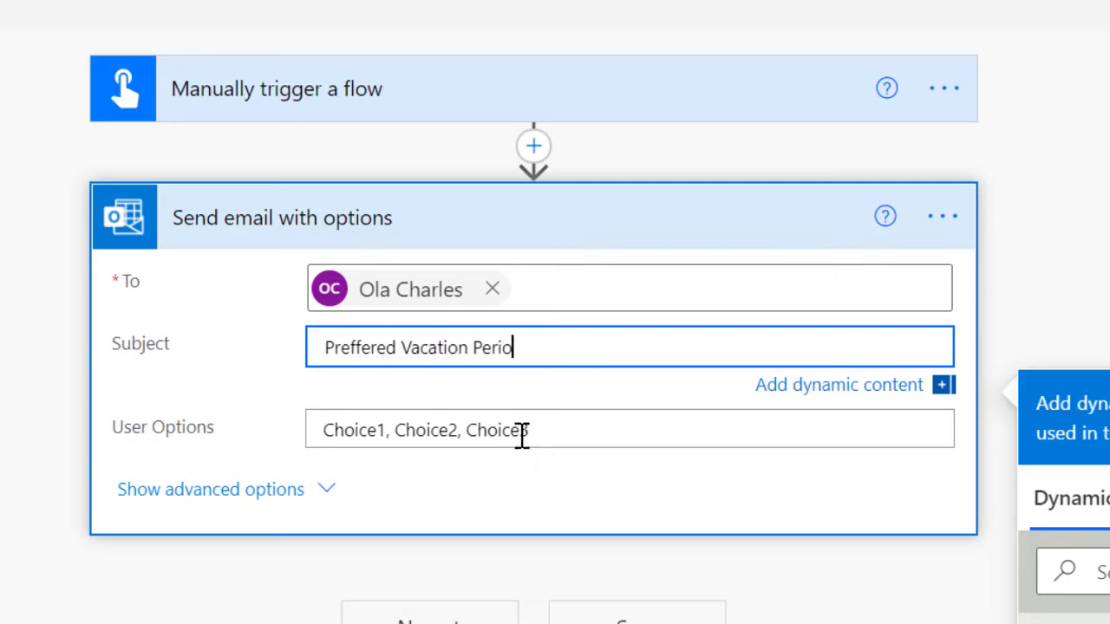
pyautogui.write('d')
pyautogui.hotkey('ctrl', 'shift', 'Left')
pyautogui.write('Time')
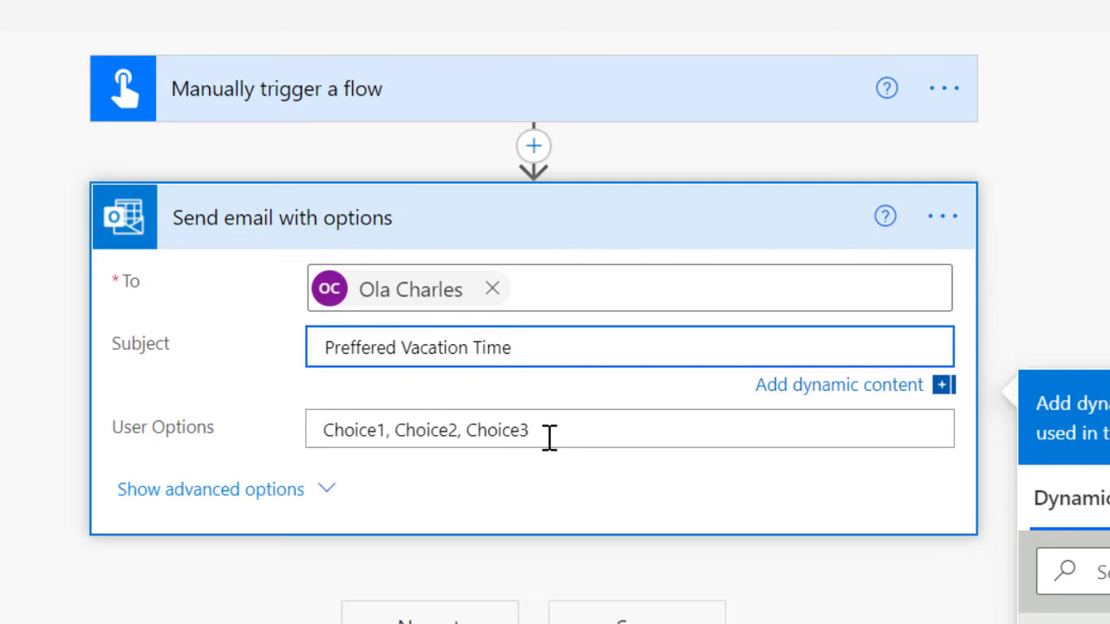
# - Replace Choice1 in the user options with June
pyautogui.click(546, 436)
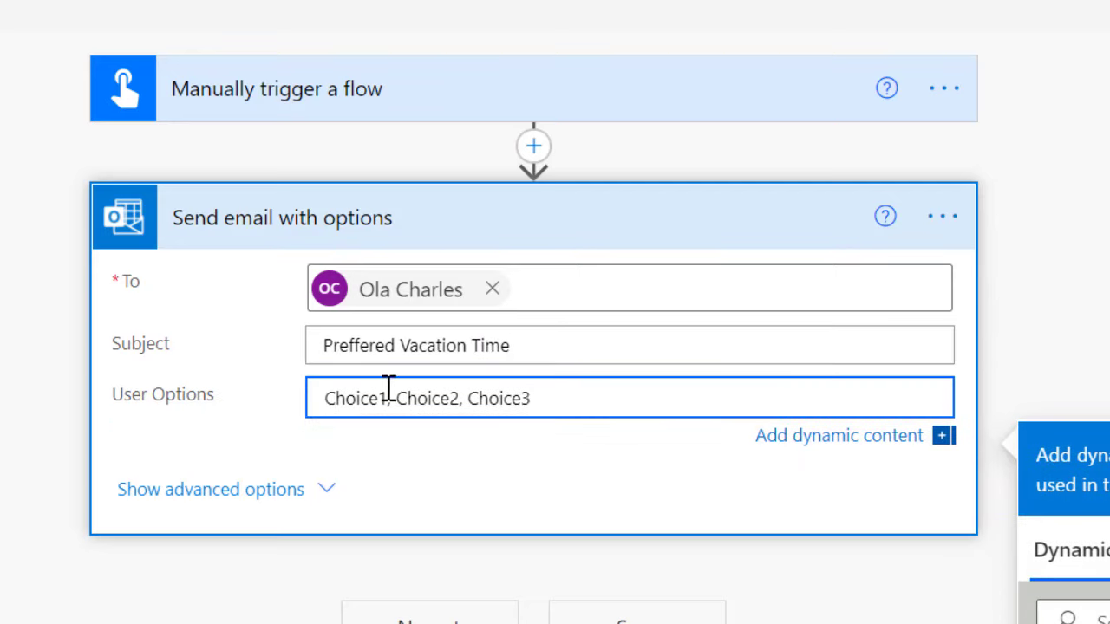
pyautogui.click(388, 395)
pyautogui.press('BackSpace')
pyautogui.press('BackSpace')
pyautogui.press('BackSpace')
pyautogui.press('BackSpace')
pyautogui.press('BackSpace')
pyautogui.press('BackSpace')
pyautogui.press('BackSpace')
pyautogui.press('BackSpace')
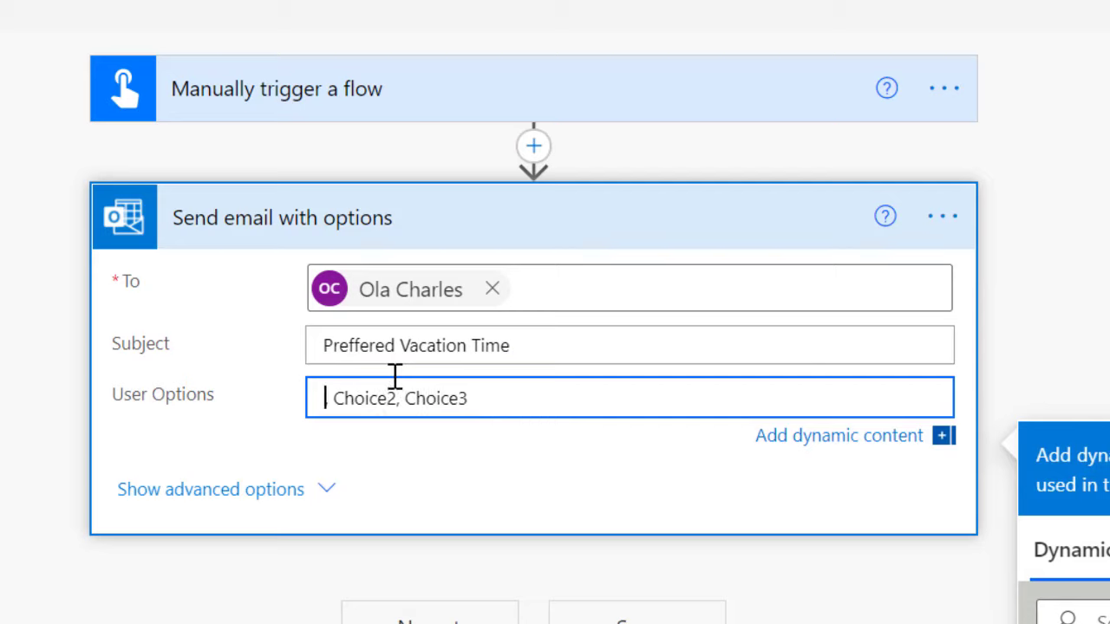
pyautogui.write('June')
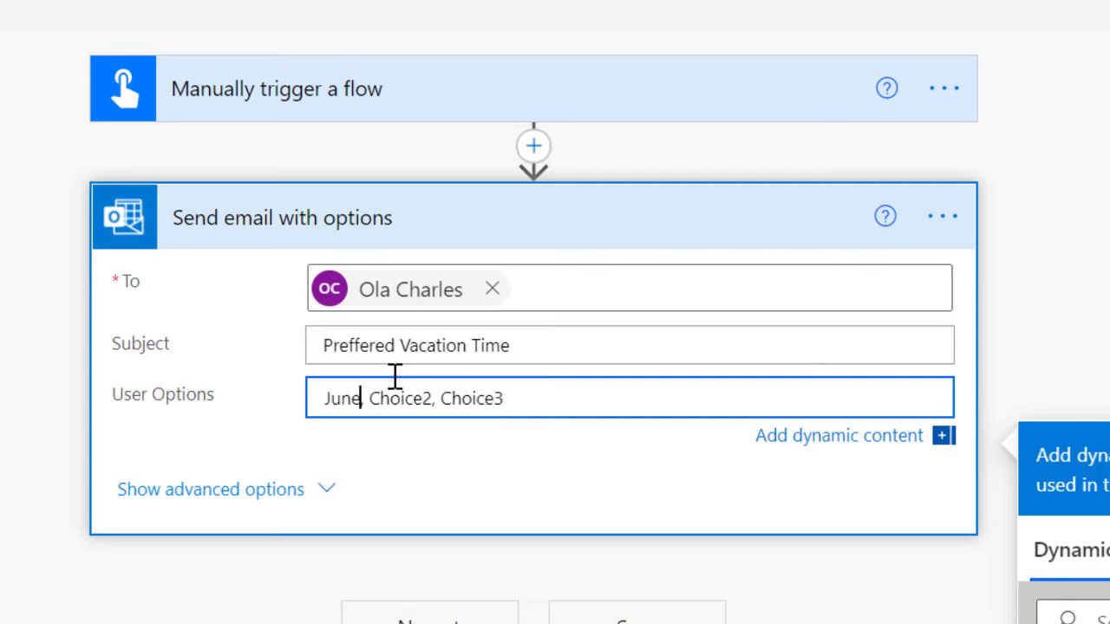
# - Replace Choice2 in the user options with August
pyautogui.click(431, 402)
pyautogui.press('BackSpace')
pyautogui.press('BackSpace')
pyautogui.press('BackSpace')
pyautogui.press('BackSpace')
pyautogui.press('BackSpace')
pyautogui.press('BackSpace')
pyautogui.press('BackSpace')
pyautogui.press('BackSpace')
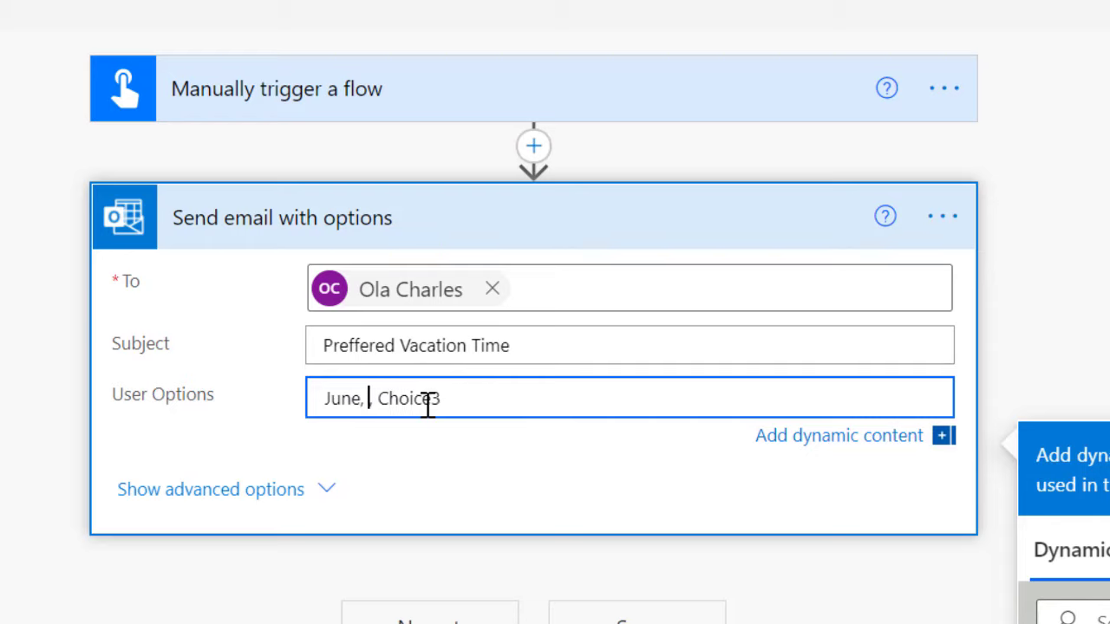
pyautogui.write('August')
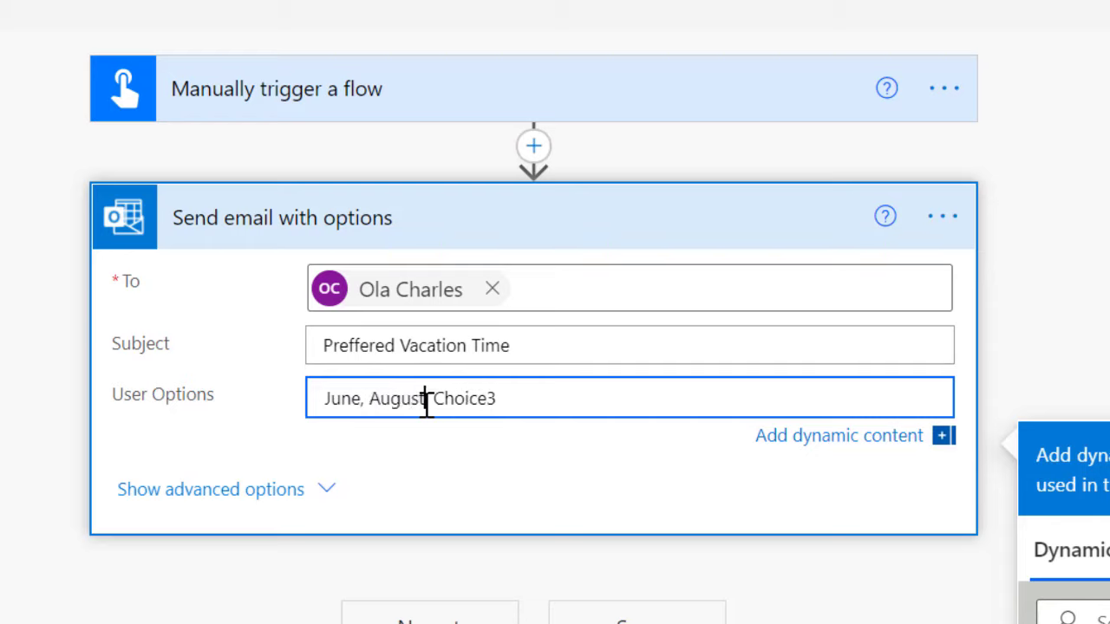
# - Replace Choice3 in the user options with December
pyautogui.click(508, 404)
pyautogui.press('BackSpace')
pyautogui.press('BackSpace')
pyautogui.press('BackSpace')
pyautogui.press('BackSpace')
pyautogui.press('BackSpace')
pyautogui.press('BackSpace')
pyautogui.press('BackSpace')
pyautogui.write('Dec')
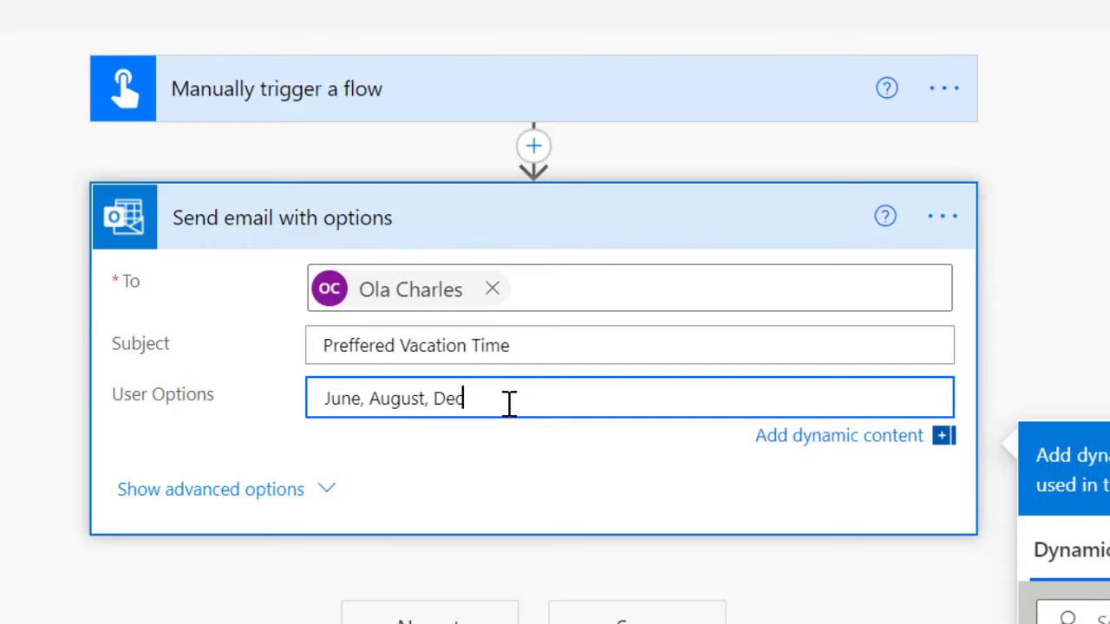
pyautogui.write('ember')
# - Change the last word of the subject to "Month" and show the action's advanced options
pyautogui.doubleClick(491, 346)
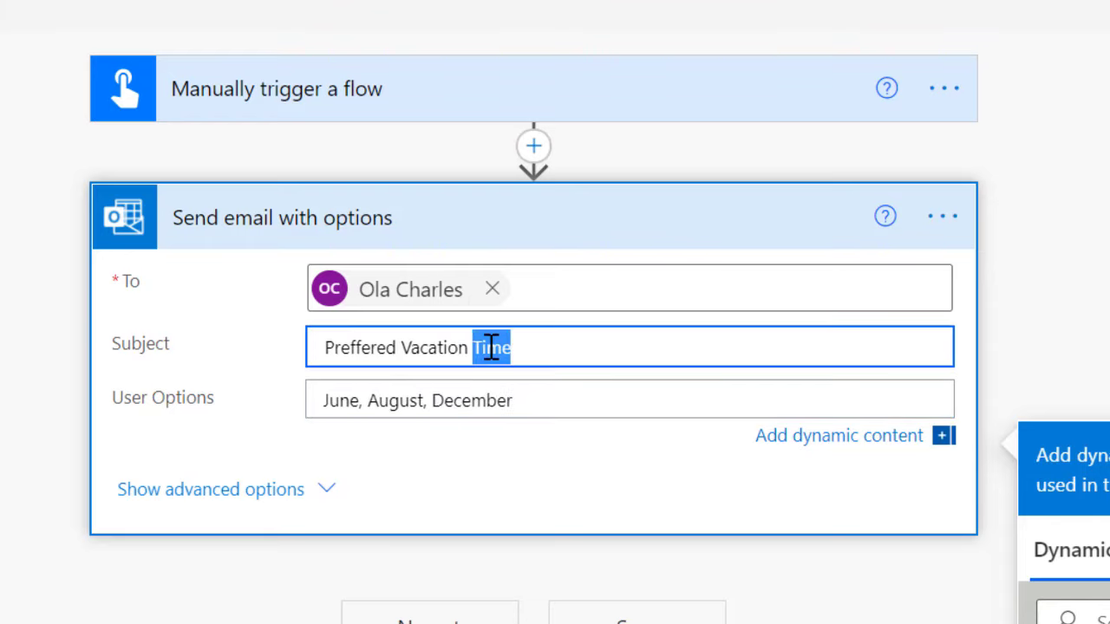
pyautogui.write('Month')
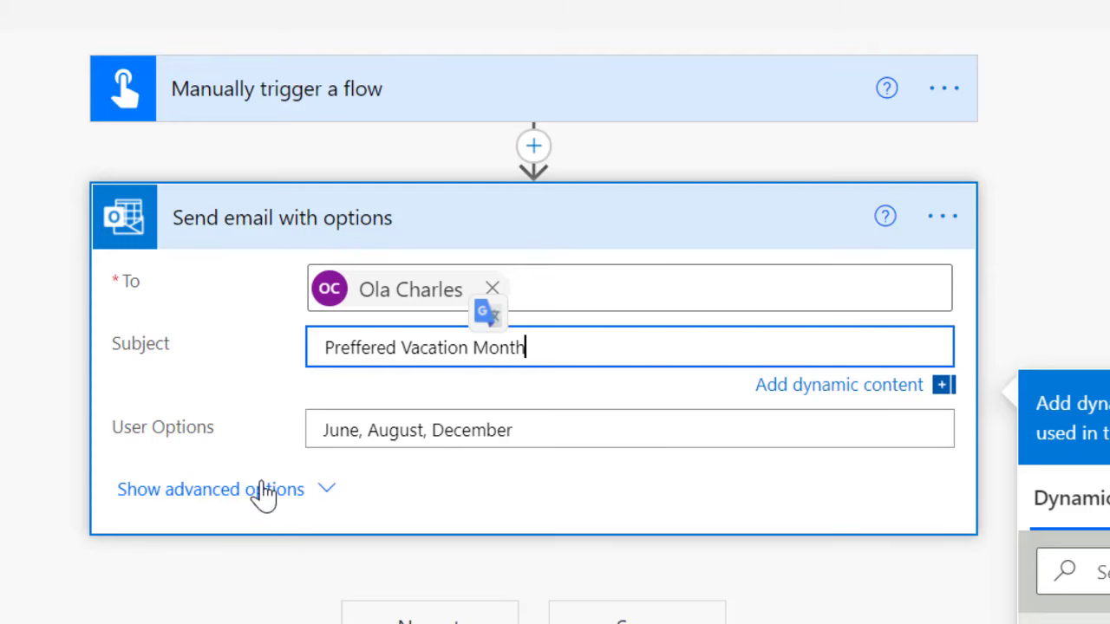
pyautogui.click(260, 493)
pyautogui.click(260, 482)
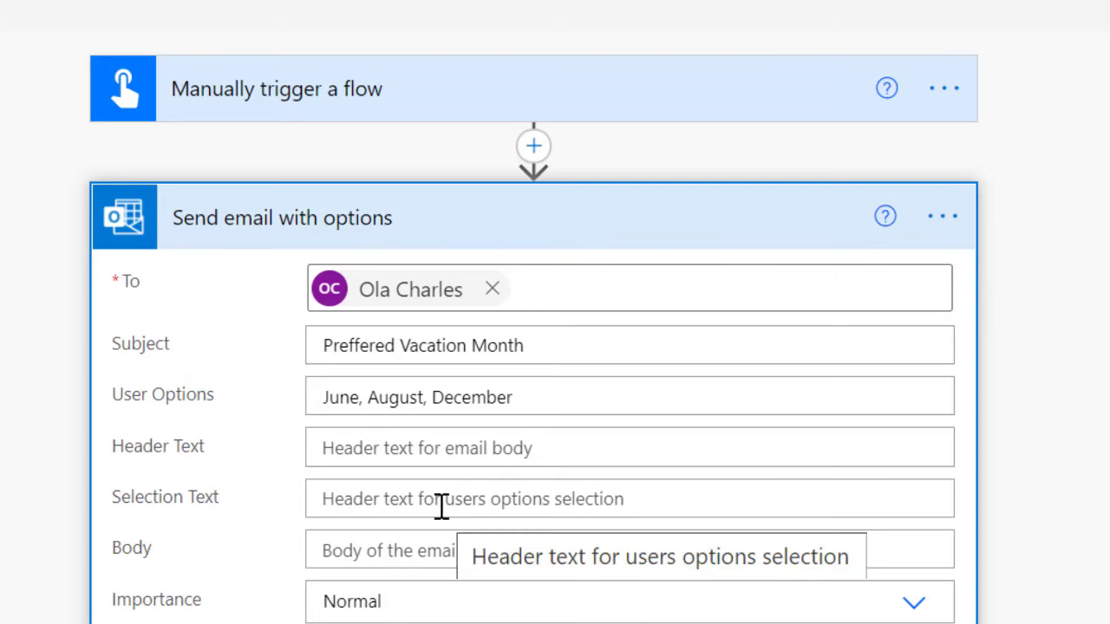
# - Set "Use only HTML message" to No in the email action's advanced options
pyautogui.click(426, 546)
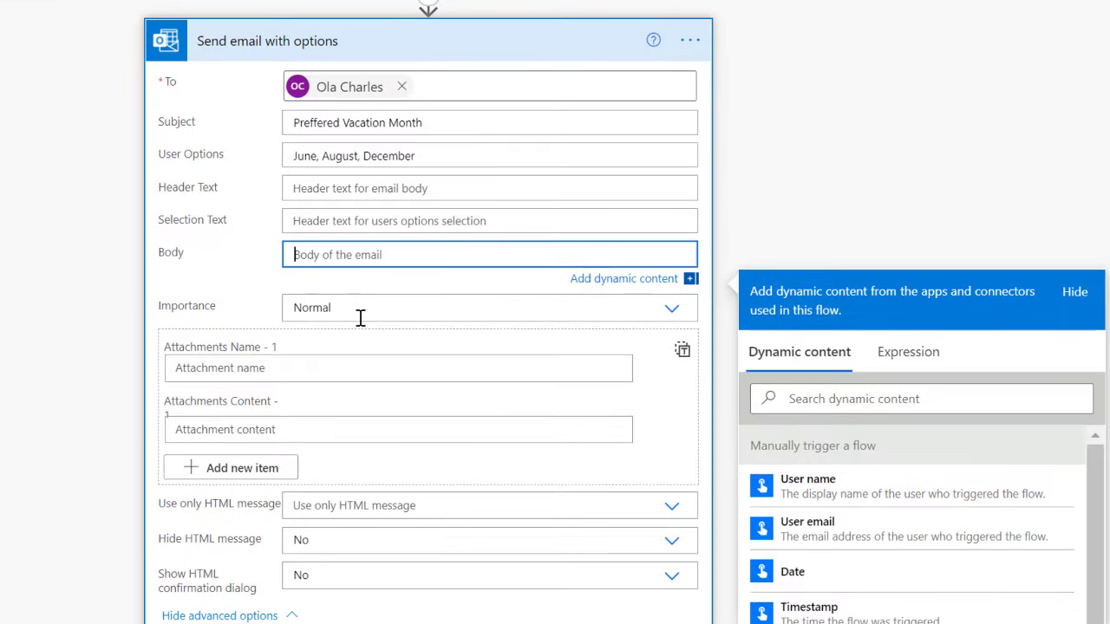
pyautogui.scroll(-2, 367, 258)
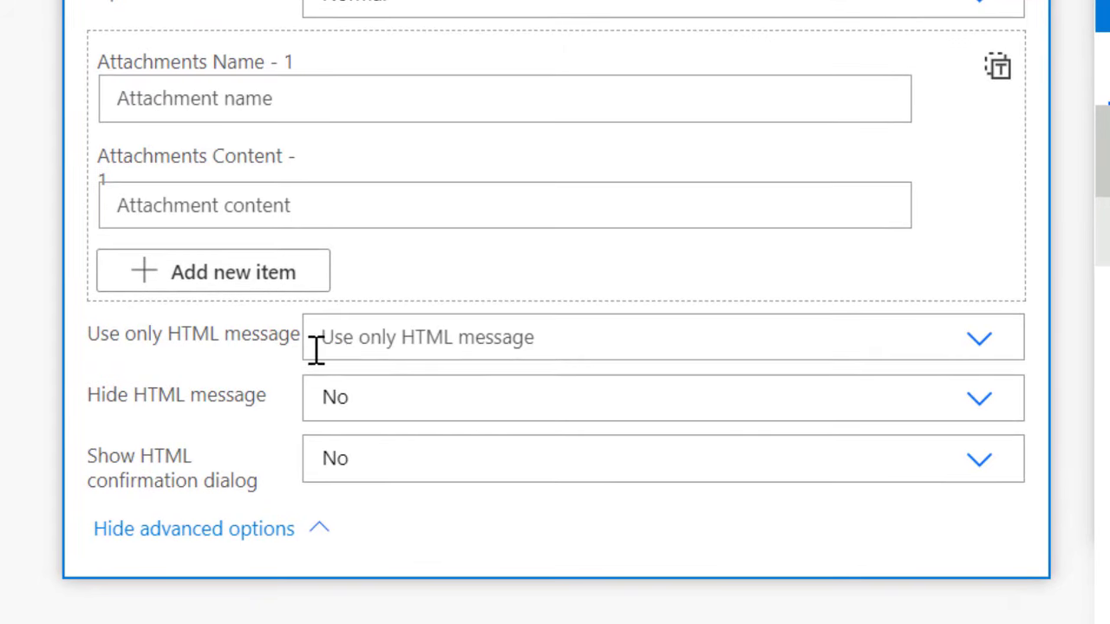
pyautogui.click(397, 342)
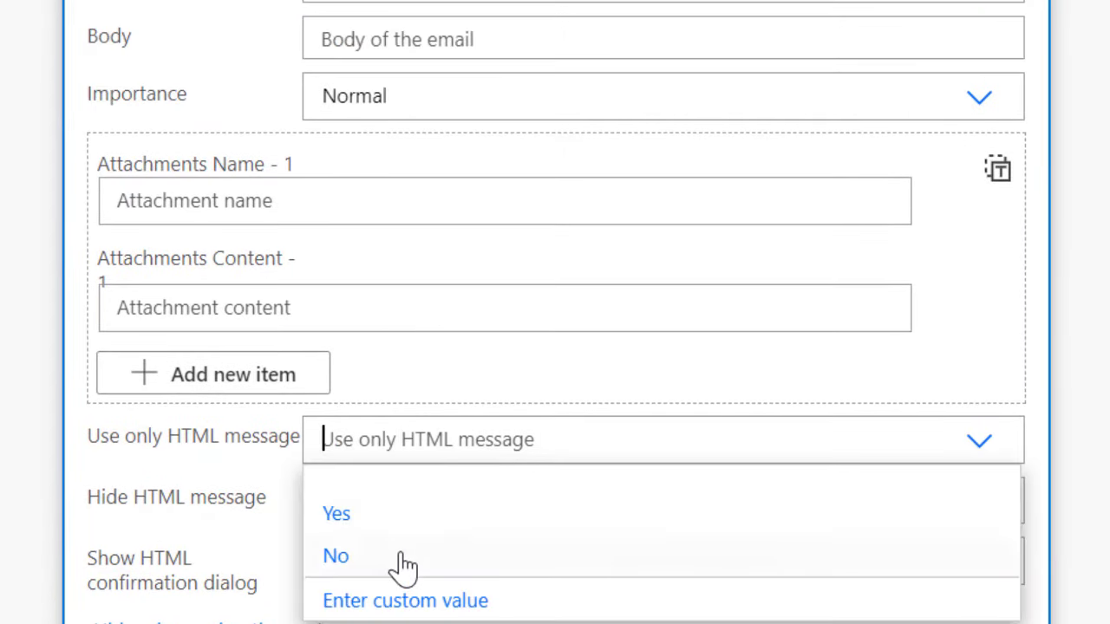
pyautogui.click(398, 564)
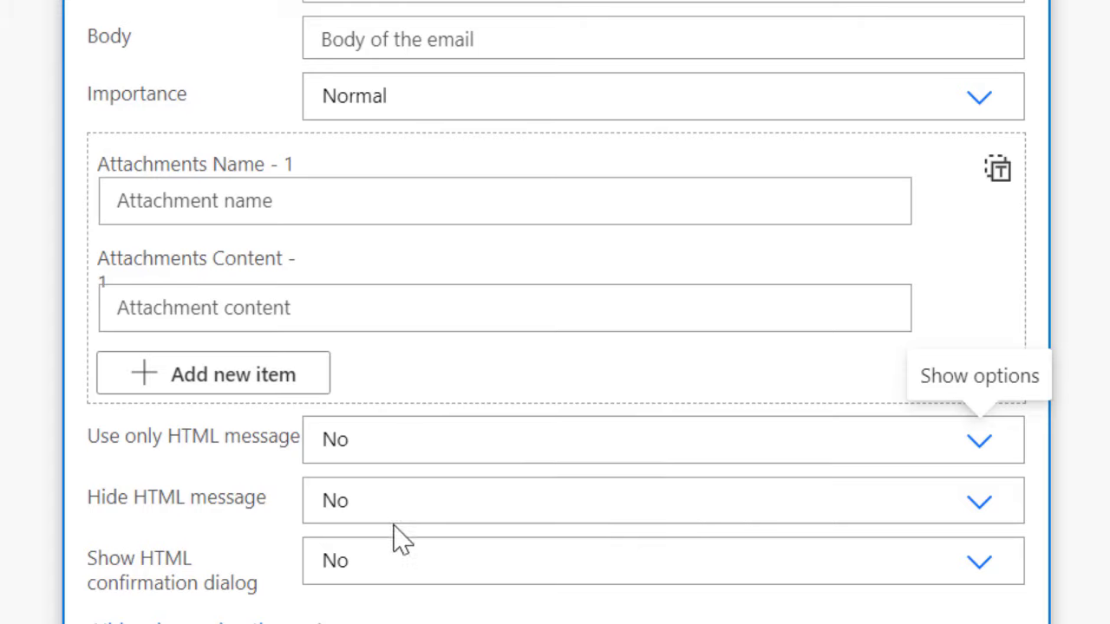
# - Set "Hide HTML message" to Yes in the email action and save the flow
pyautogui.click(430, 496)
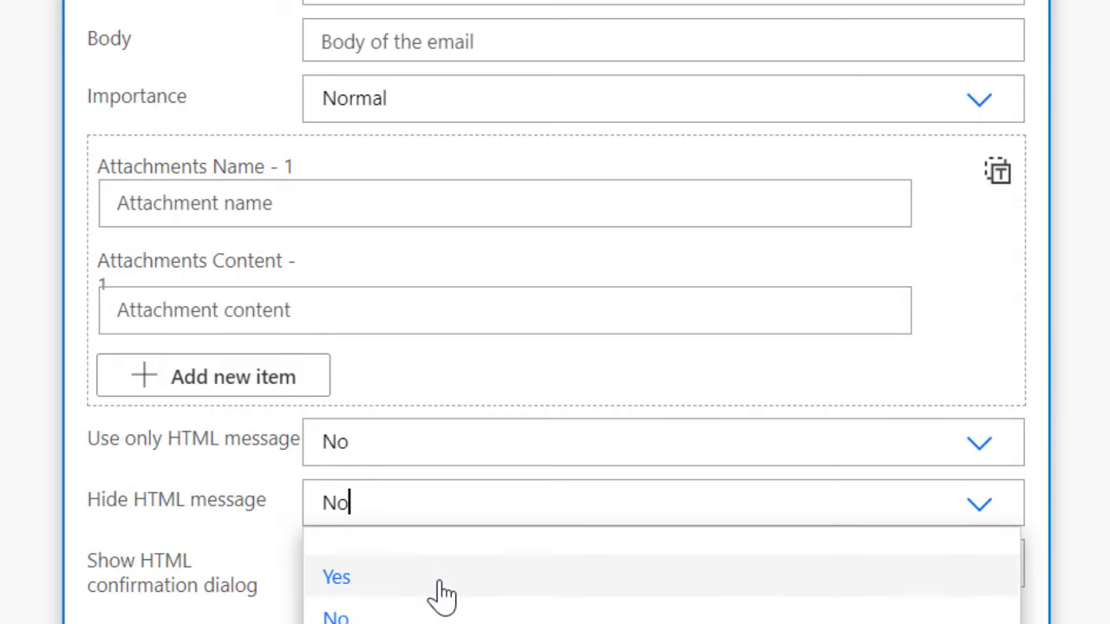
pyautogui.click(444, 595)
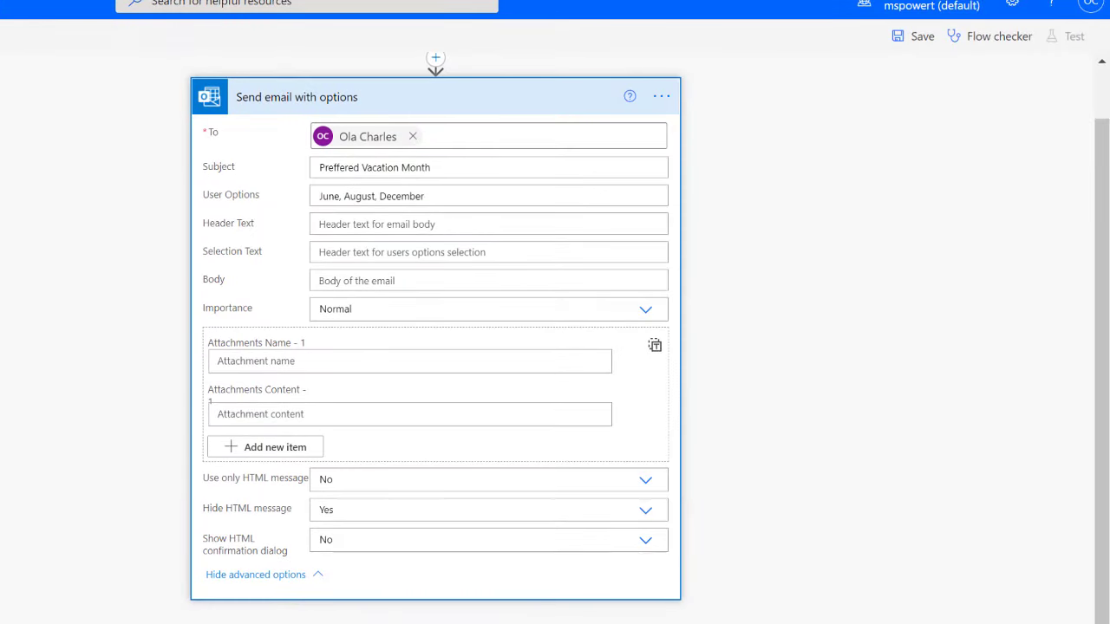
pyautogui.hotkey('ctrl', 's')
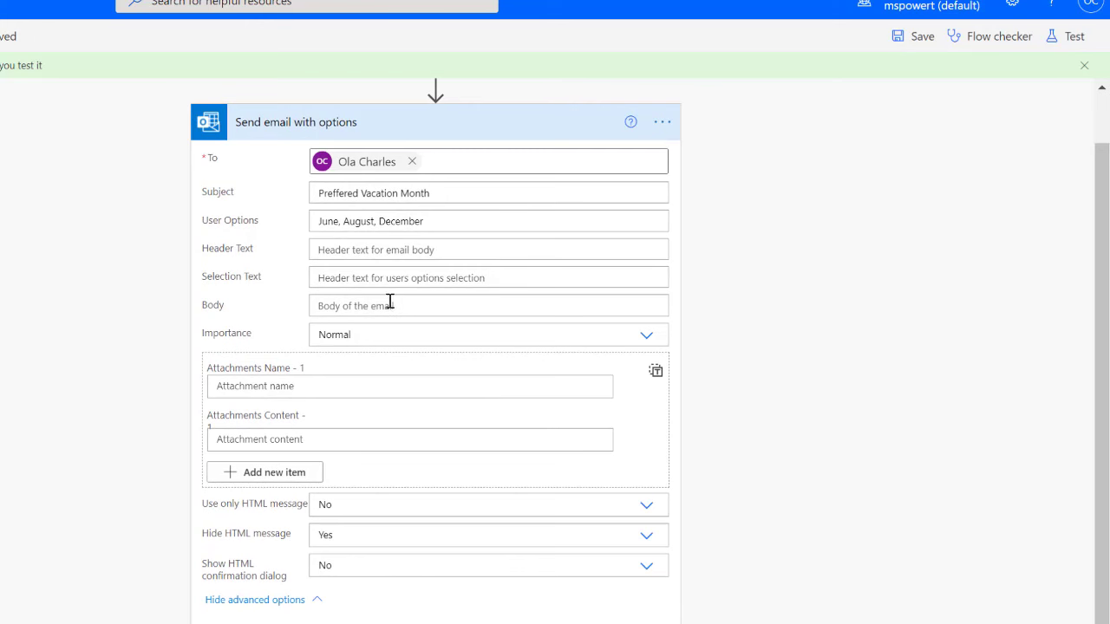
# - Enter "This is a test for the Send Email with Option Action Card in Power Automate" as the email body and save the flow
pyautogui.click(382, 306)
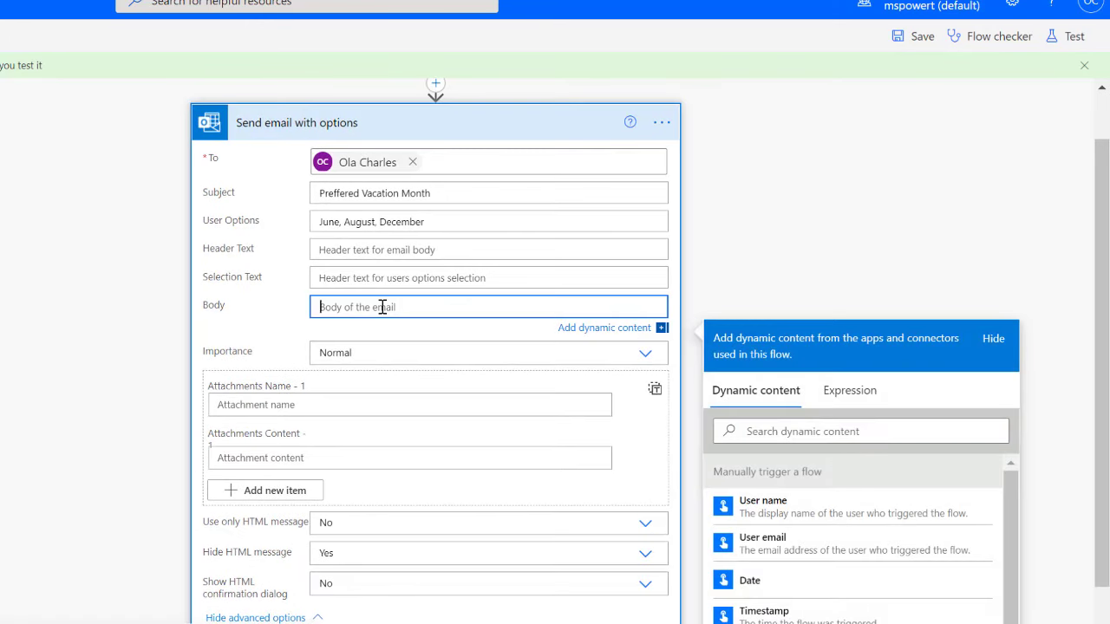
pyautogui.write('T')
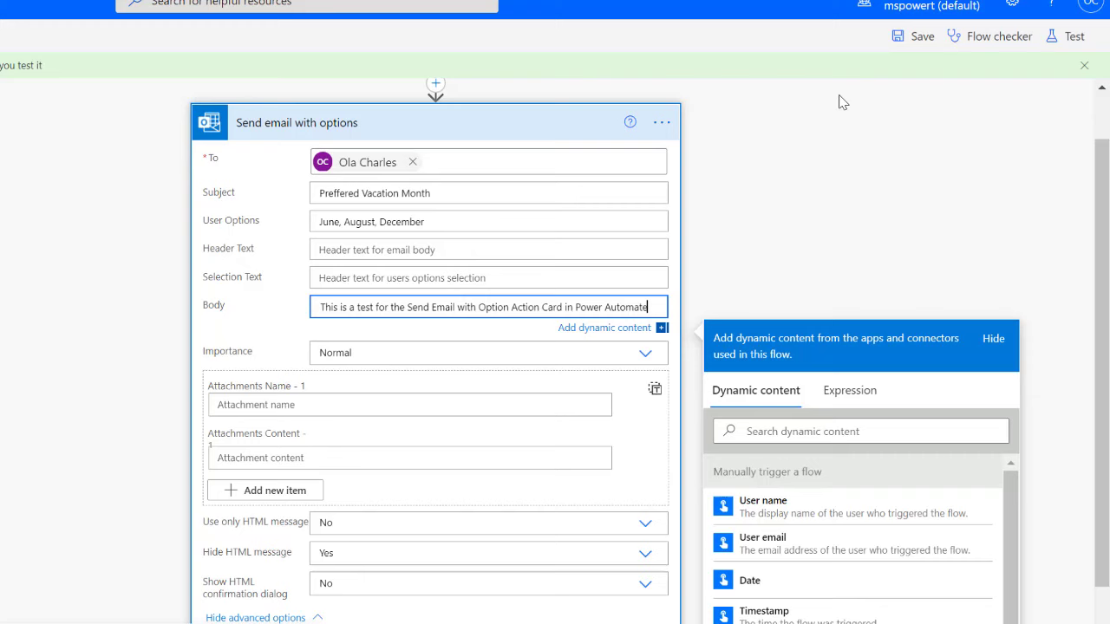
pyautogui.click(905, 37)
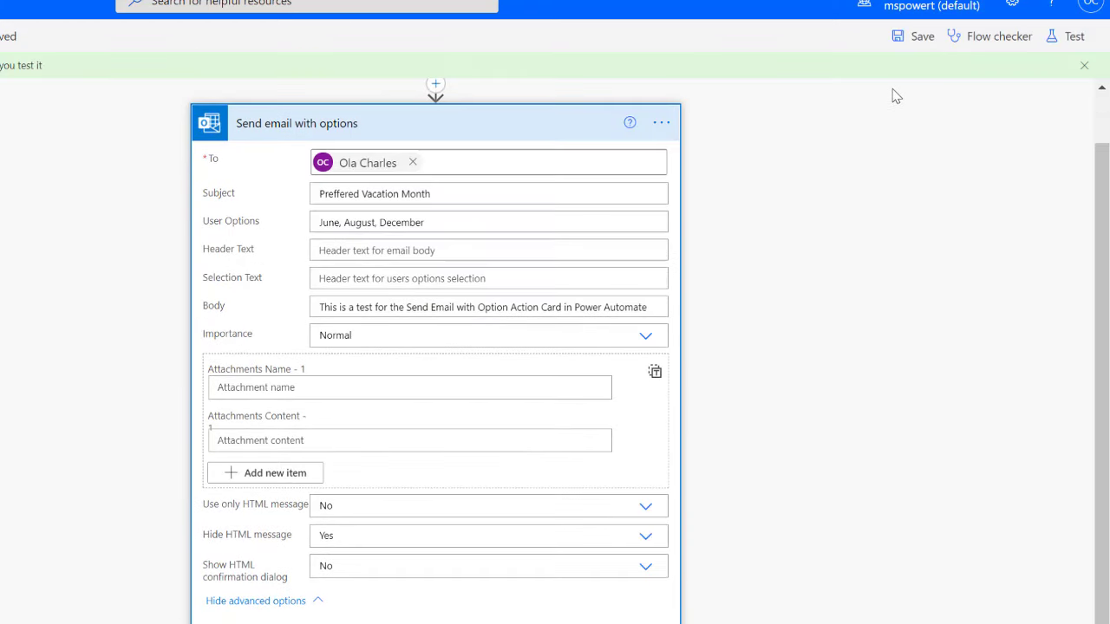
# - Test the flow with a manual trigger and run it
pyautogui.click(1080, 37)
pyautogui.click(893, 74)
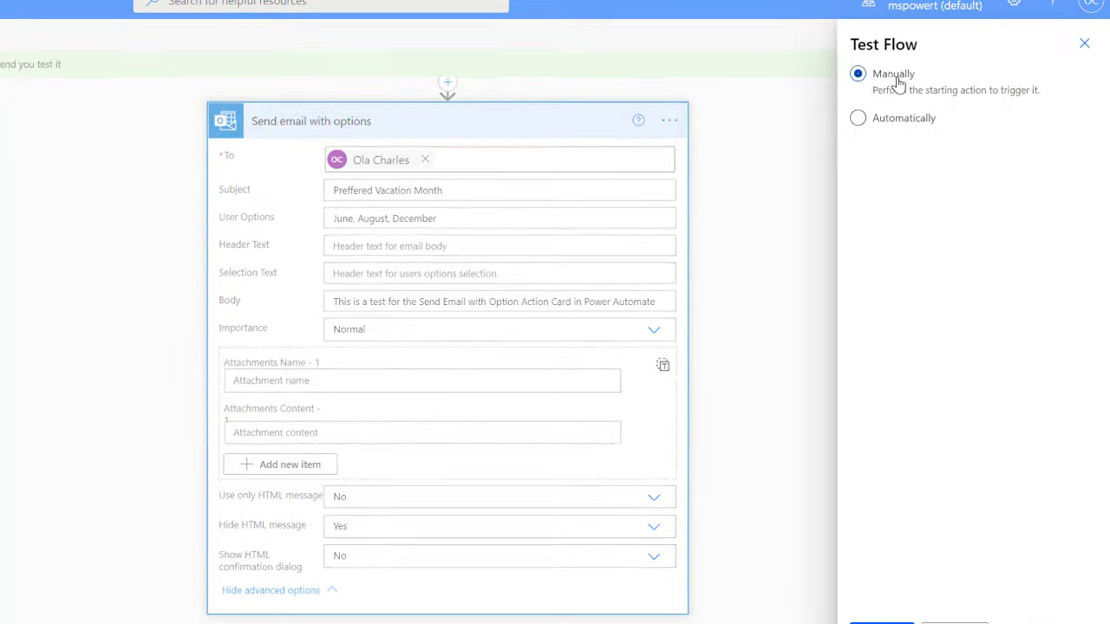
pyautogui.click(894, 598)
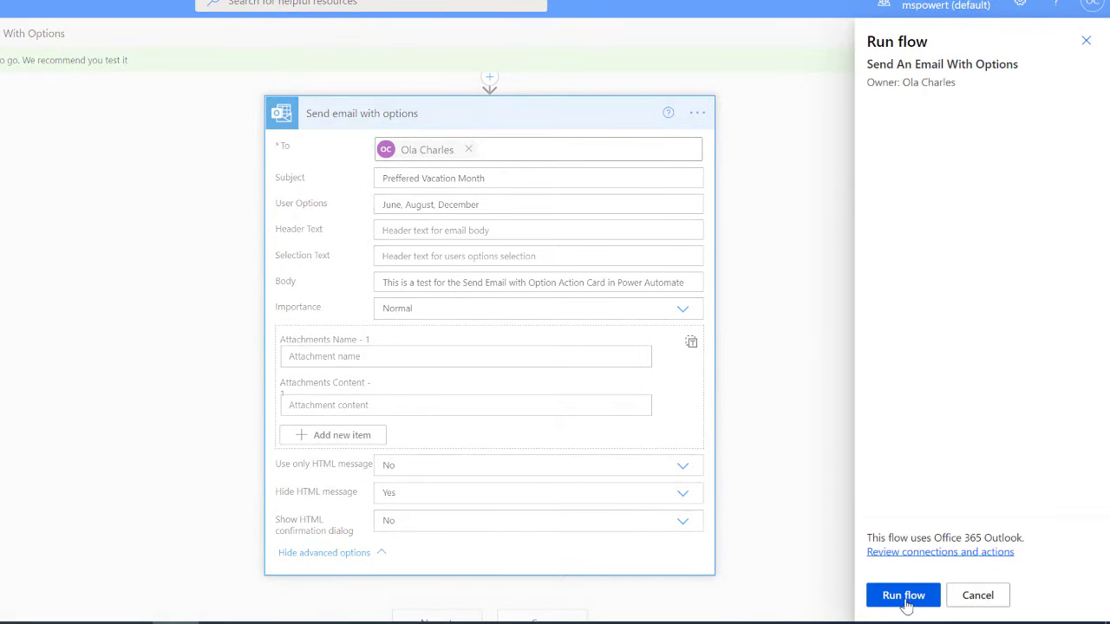
pyautogui.click(905, 599)
pyautogui.click(902, 598)
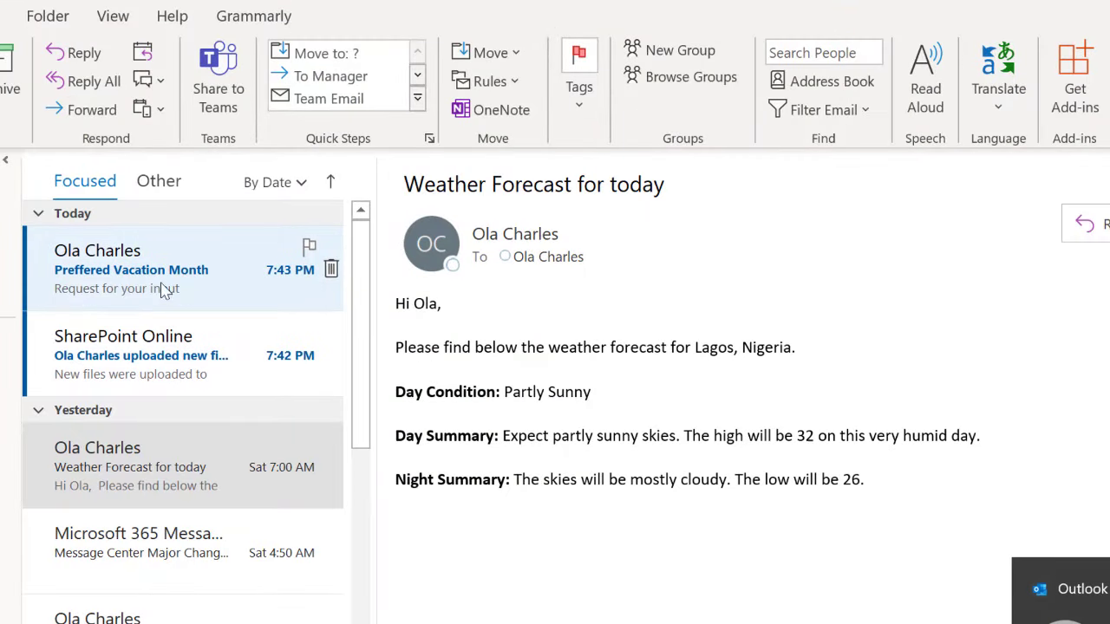
# - Open the new "Preffered Vacation Month" email in Outlook and respond with December
pyautogui.click(134, 277)
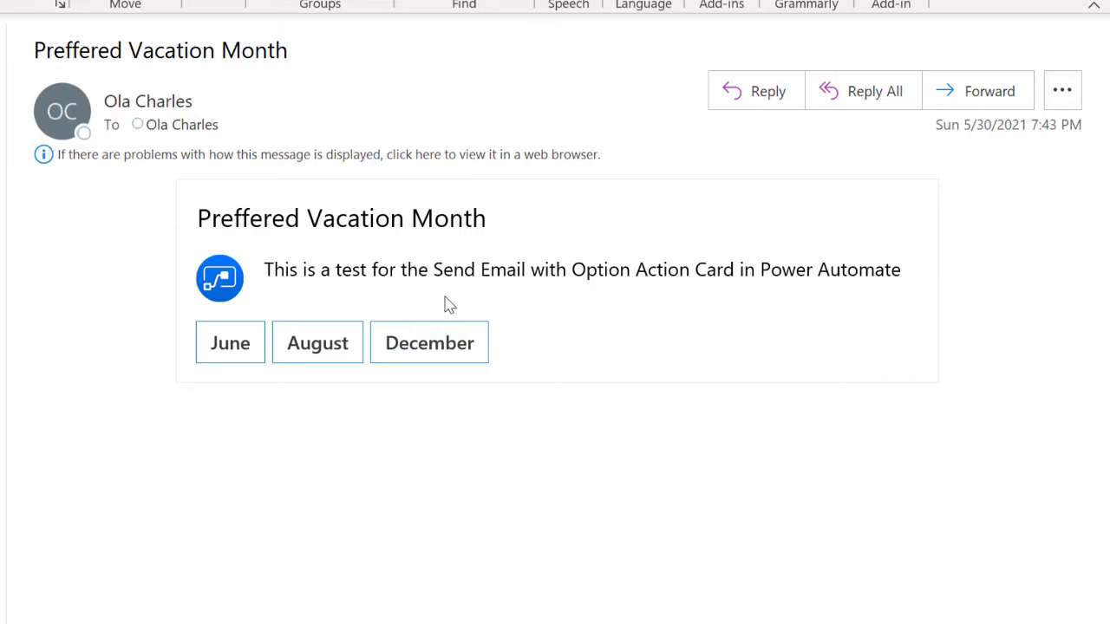
pyautogui.click(426, 356)
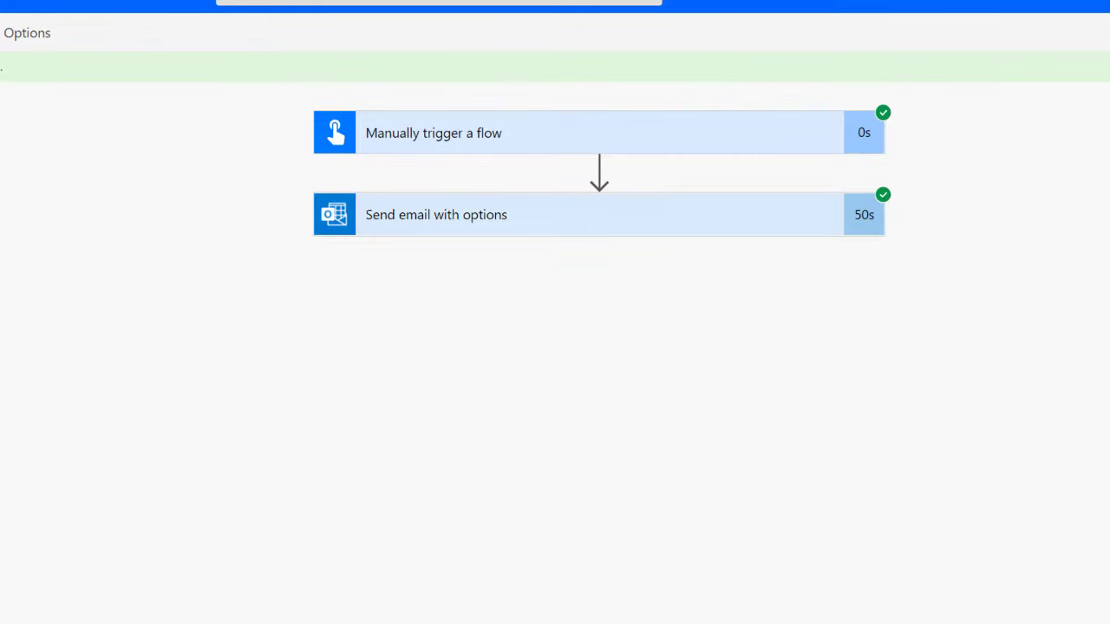
# - Back in the Power Automate run, examine the selected option in the Send email with options outputs
pyautogui.click(639, 227)
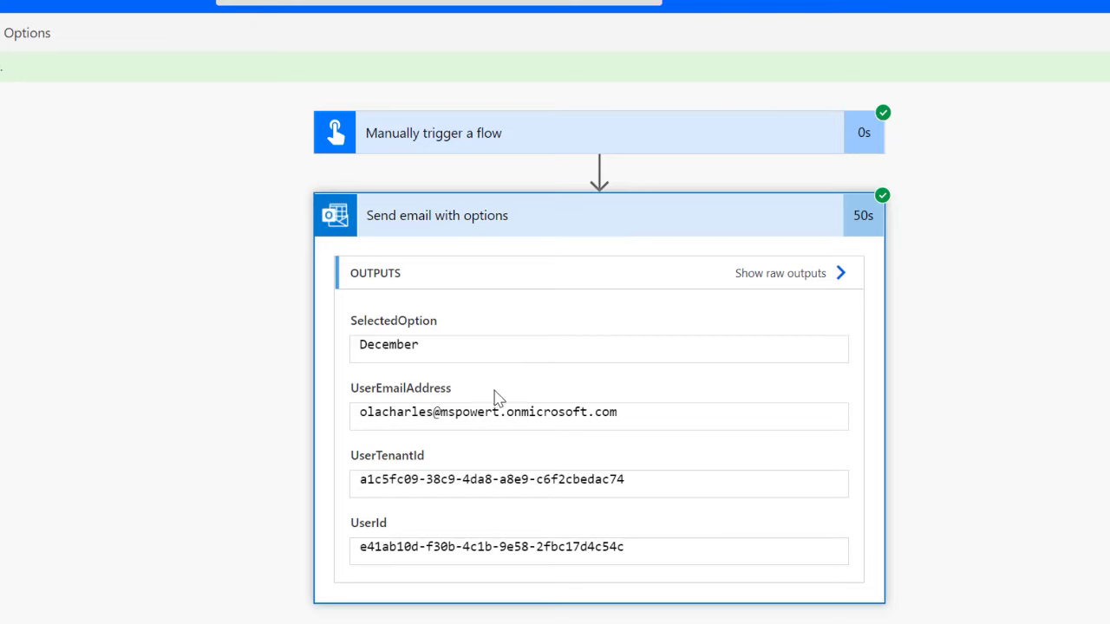
pyautogui.moveTo(471, 352); pyautogui.dragTo(371, 347)
pyautogui.click(354, 357)
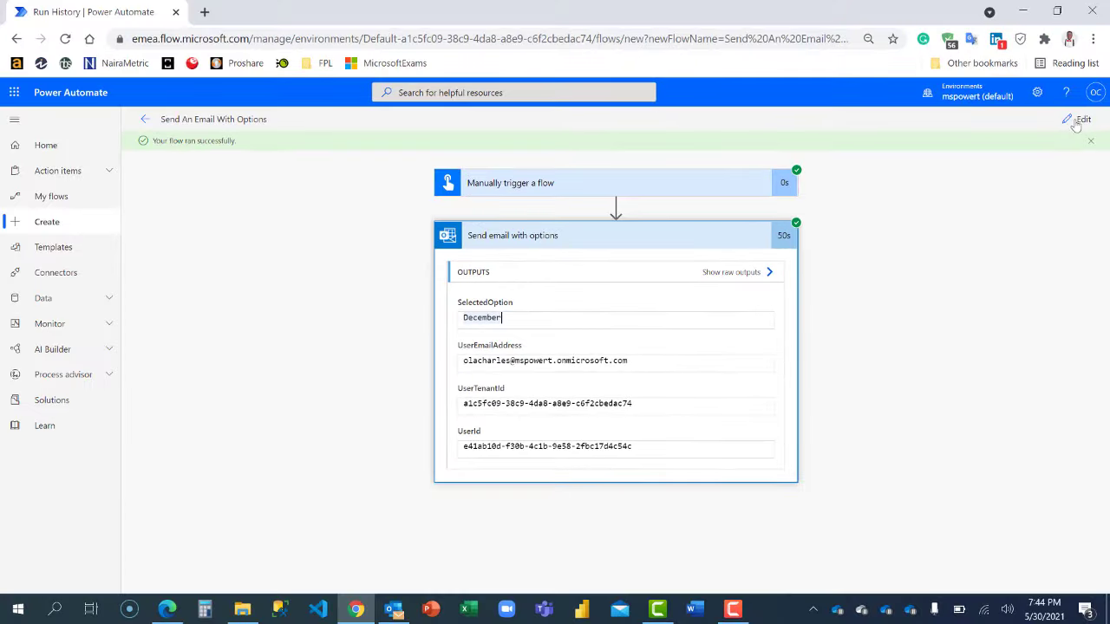
# - Edit the flow to set "Hide HTML message" to No, and save and test it manually
pyautogui.click(1080, 119)
pyautogui.scroll(-1, 724, 389)
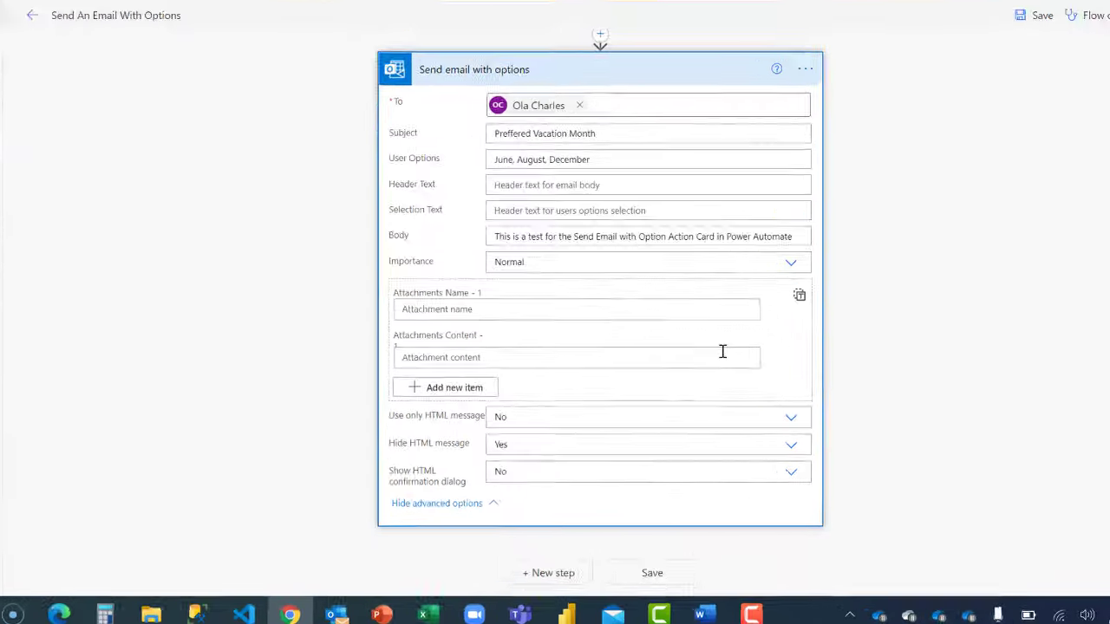
pyautogui.click(594, 514)
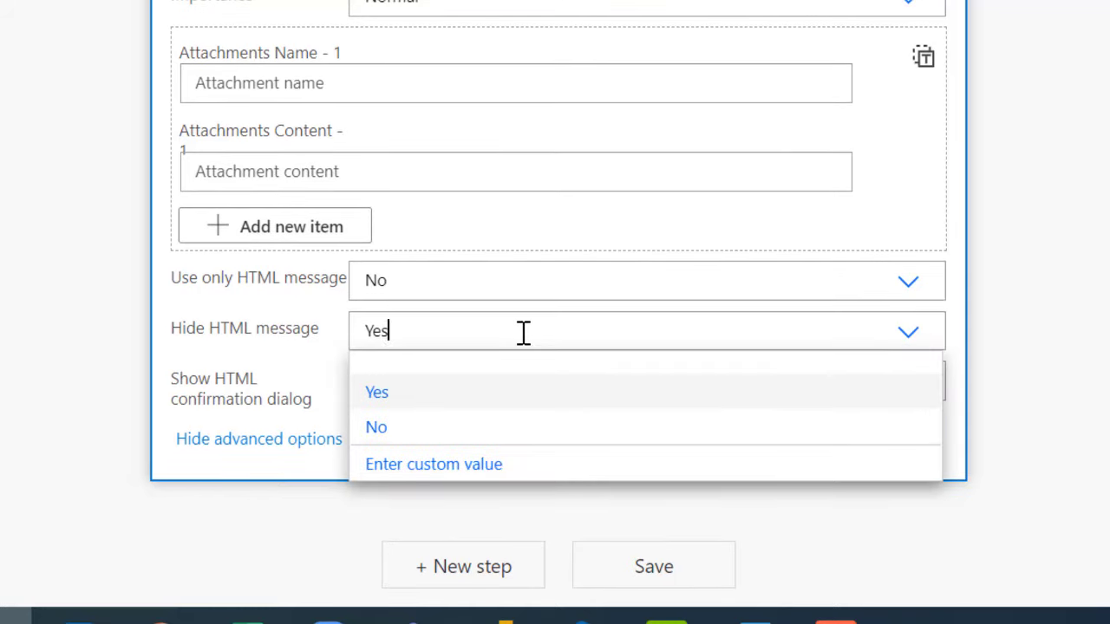
pyautogui.click(424, 436)
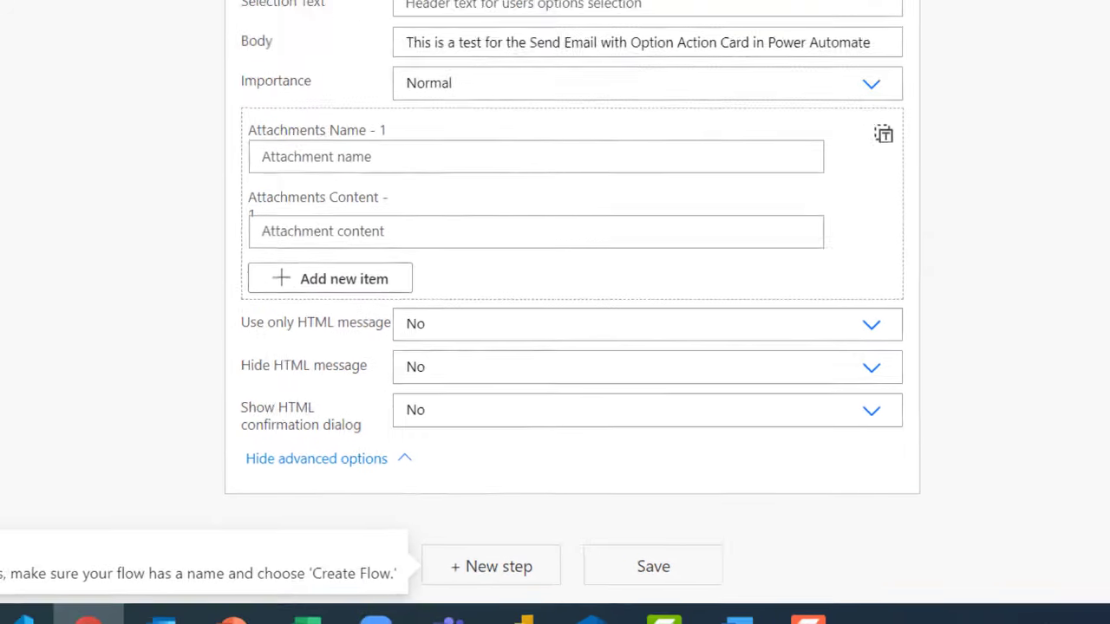
pyautogui.click(1081, 117)
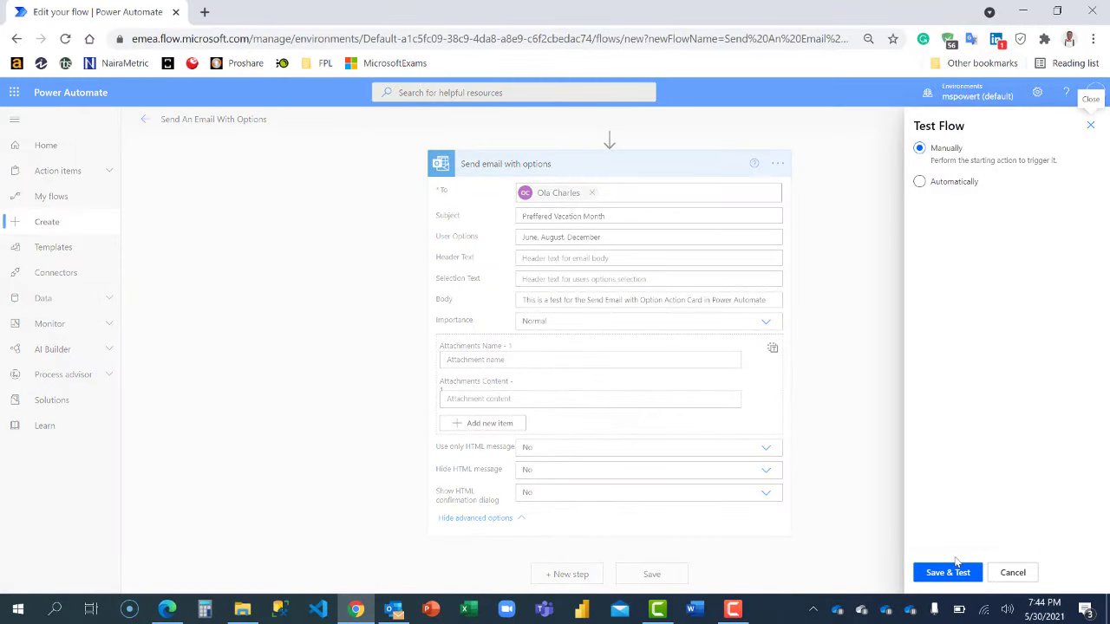
pyautogui.click(951, 571)
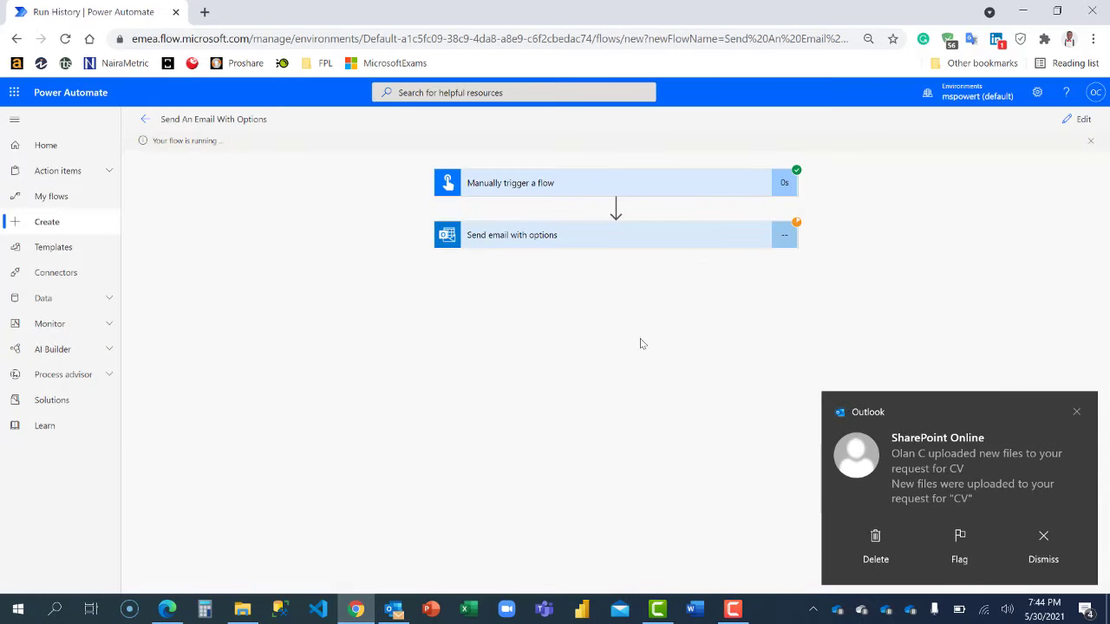
# - Switch to Outlook, dismiss the notification and examine the card and HTML request in the newest "Preffered Vacation Month" email
pyautogui.hotkey('alt', 'Tab')
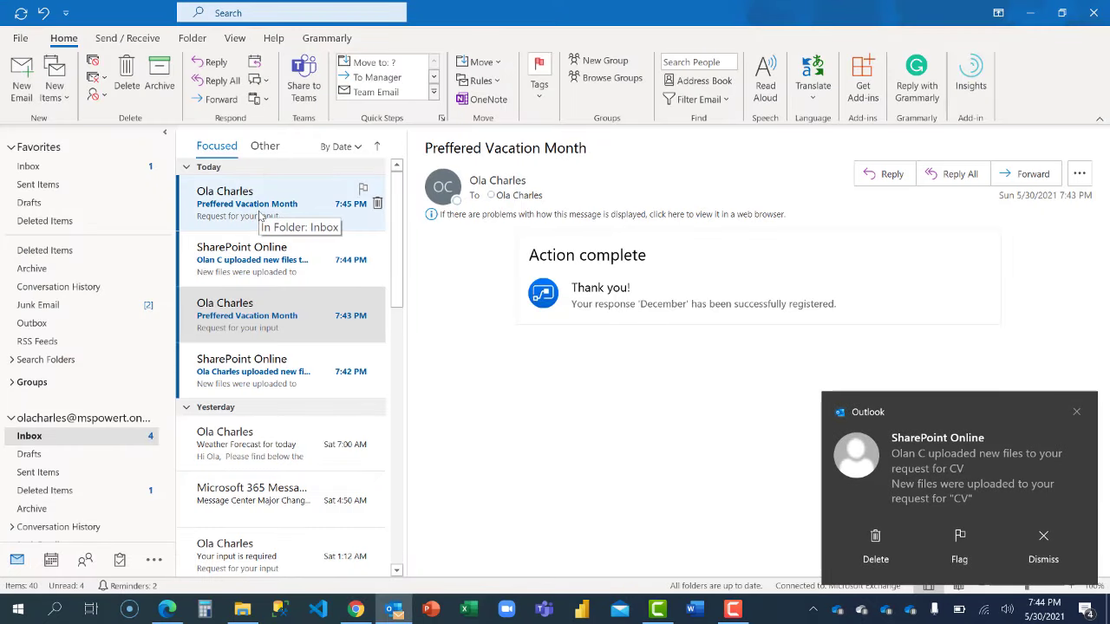
pyautogui.click(258, 216)
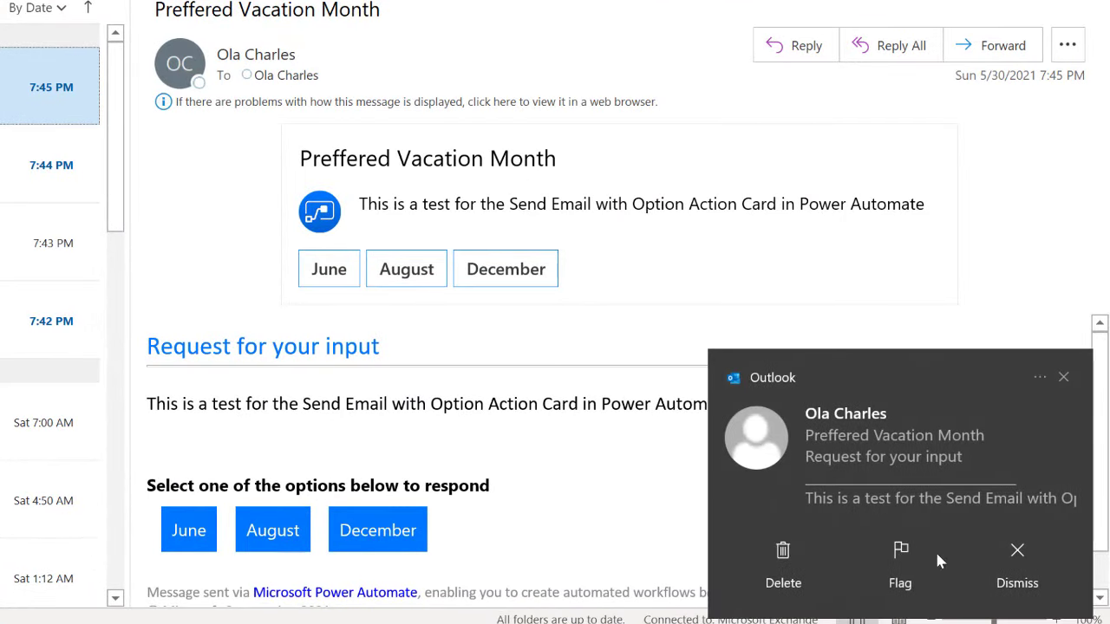
pyautogui.click(998, 569)
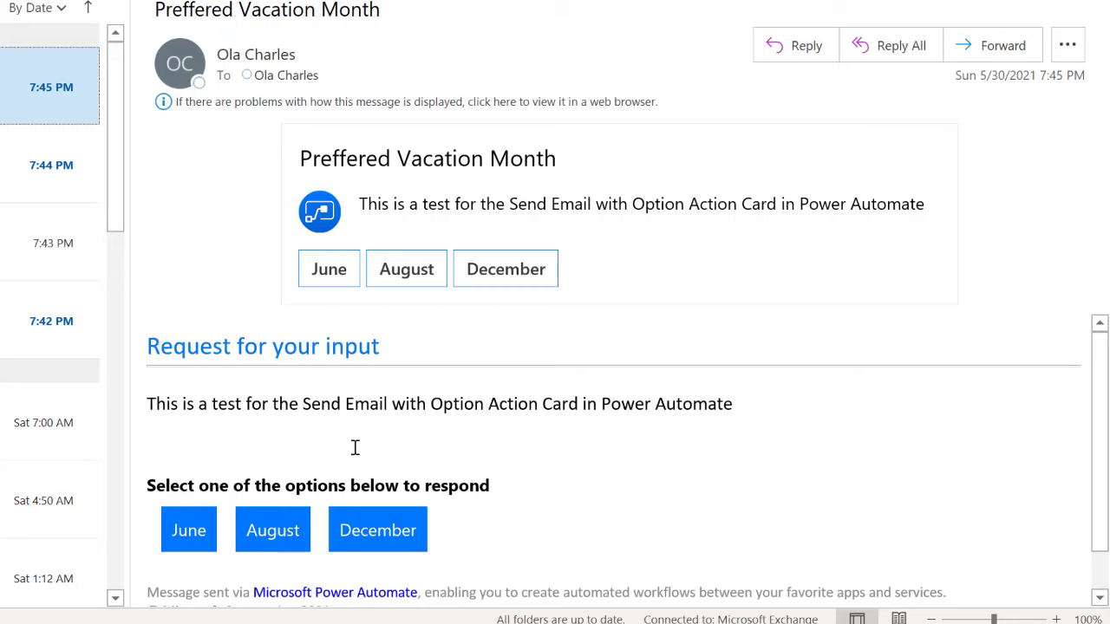
pyautogui.scroll(-1, 354, 451)
pyautogui.scroll(1, 347, 434)
pyautogui.moveTo(154, 383); pyautogui.dragTo(404, 564)
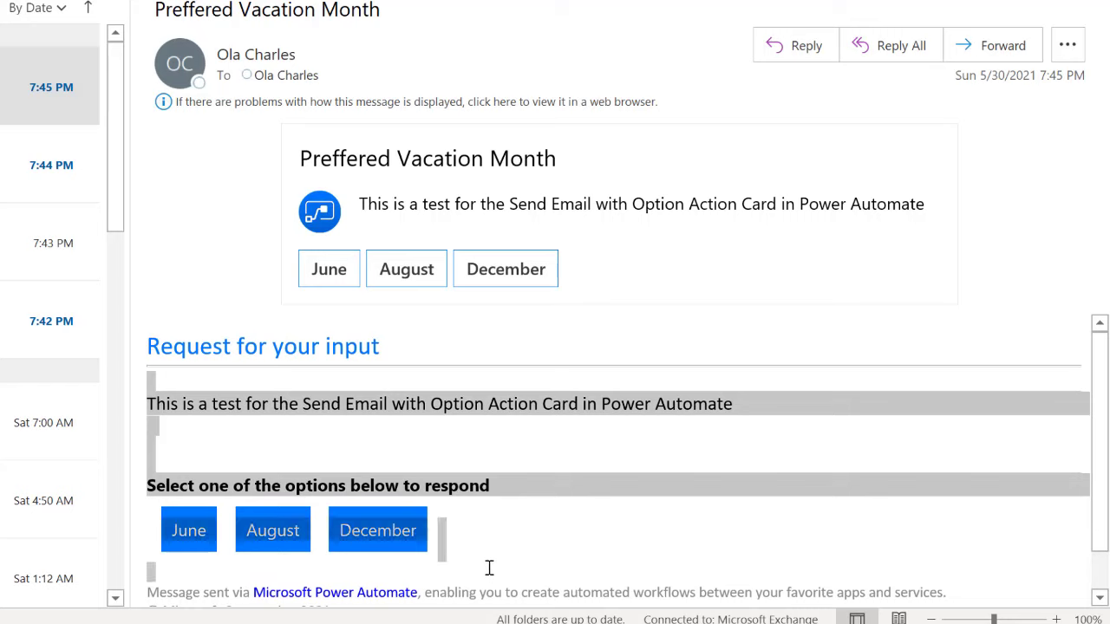
# - Respond to the HTML request with August and show the Send email with options outputs in the Power Automate run
pyautogui.click(536, 443)
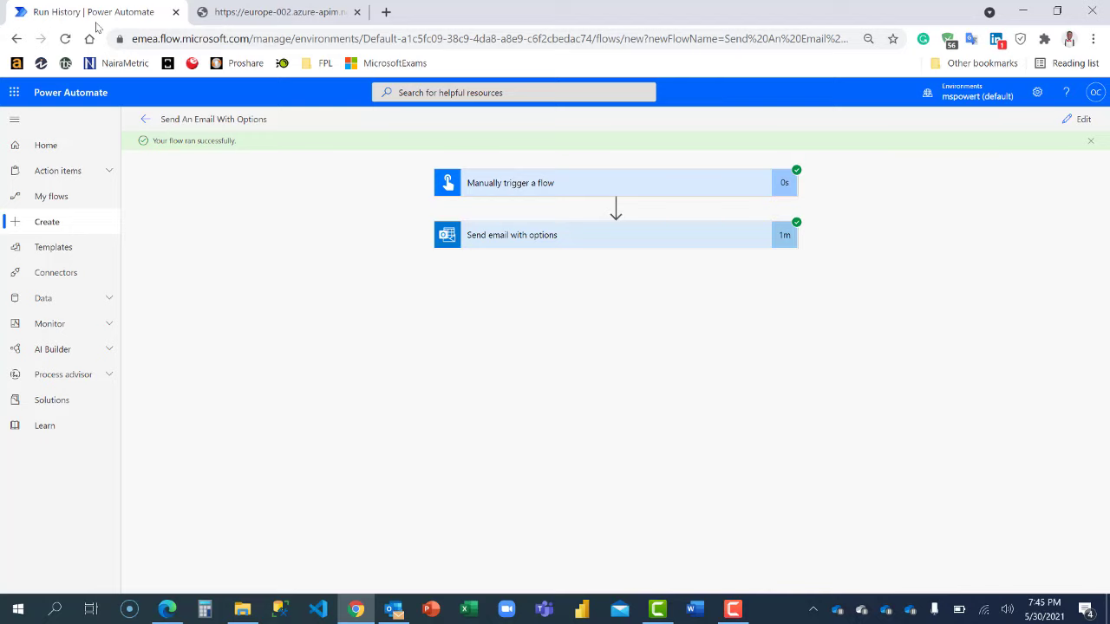
pyautogui.click(712, 239)
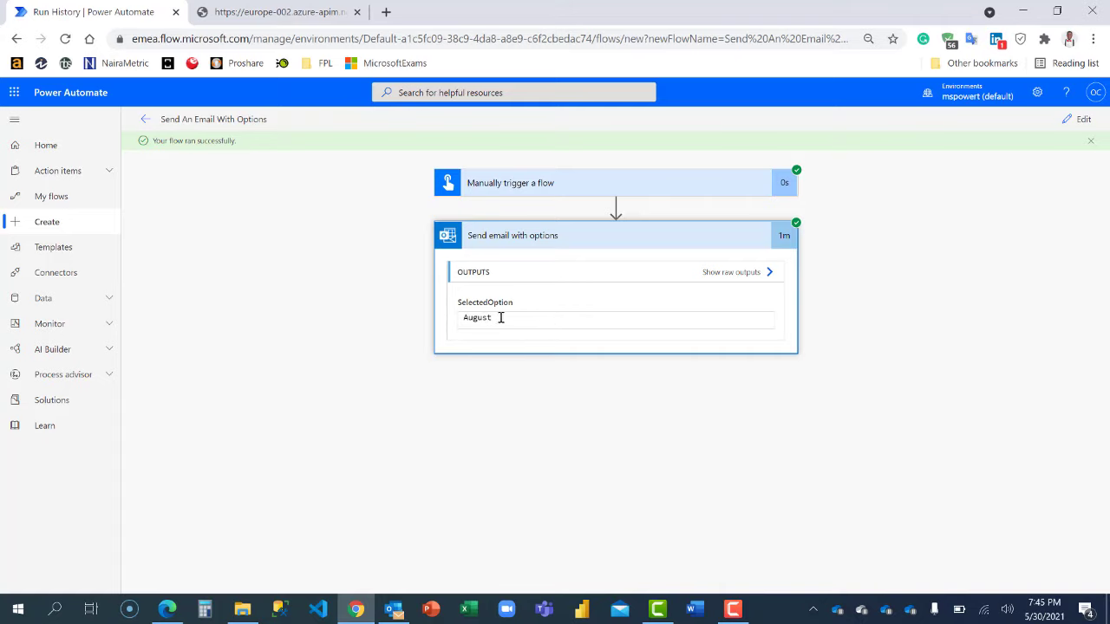
# - Return to editing the flow and set "Use only HTML message" to Yes in the email action
pyautogui.click(1083, 118)
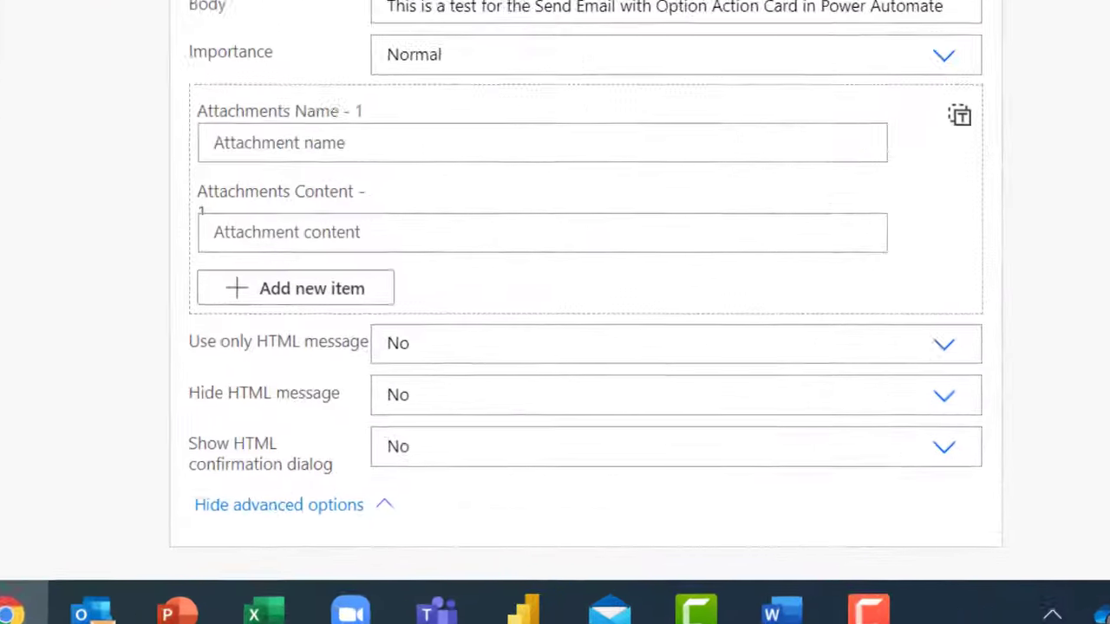
pyautogui.scroll(-1, 663, 119)
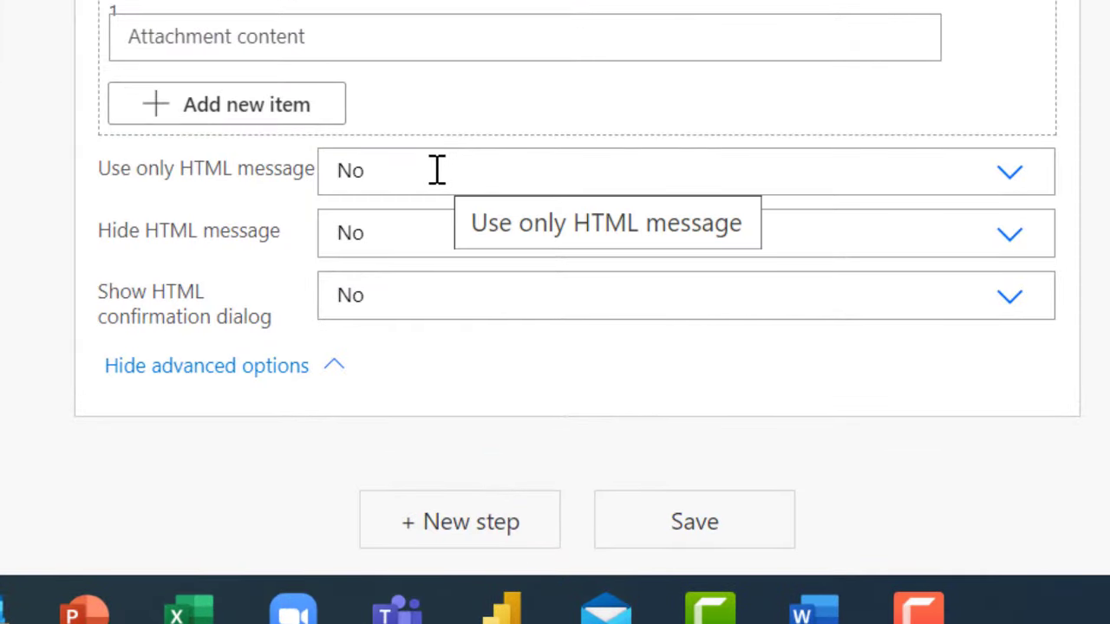
pyautogui.click(438, 170)
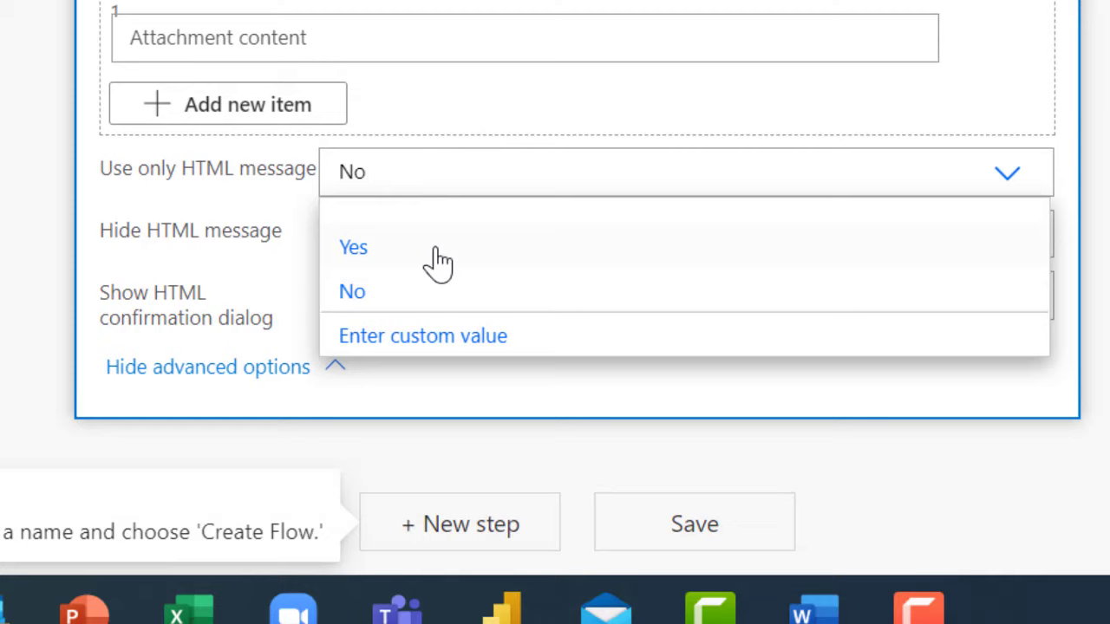
pyautogui.click(436, 249)
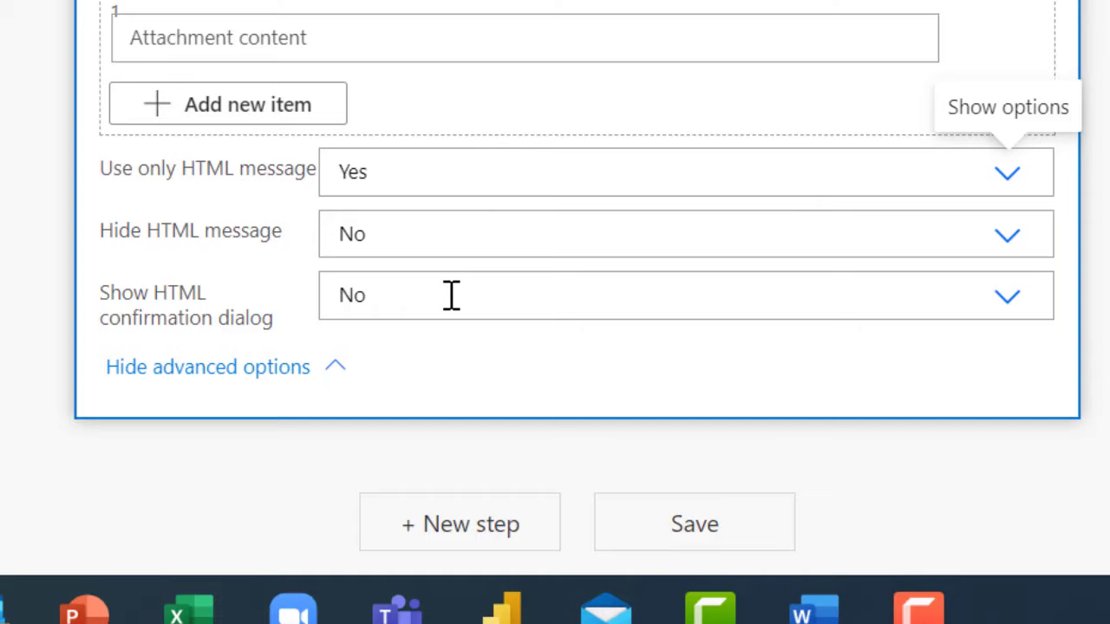
# - Set "Show HTML confirmation dialog" to Yes, and save and test the flow manually
pyautogui.moveTo(452, 301)
pyautogui.click(390, 303)
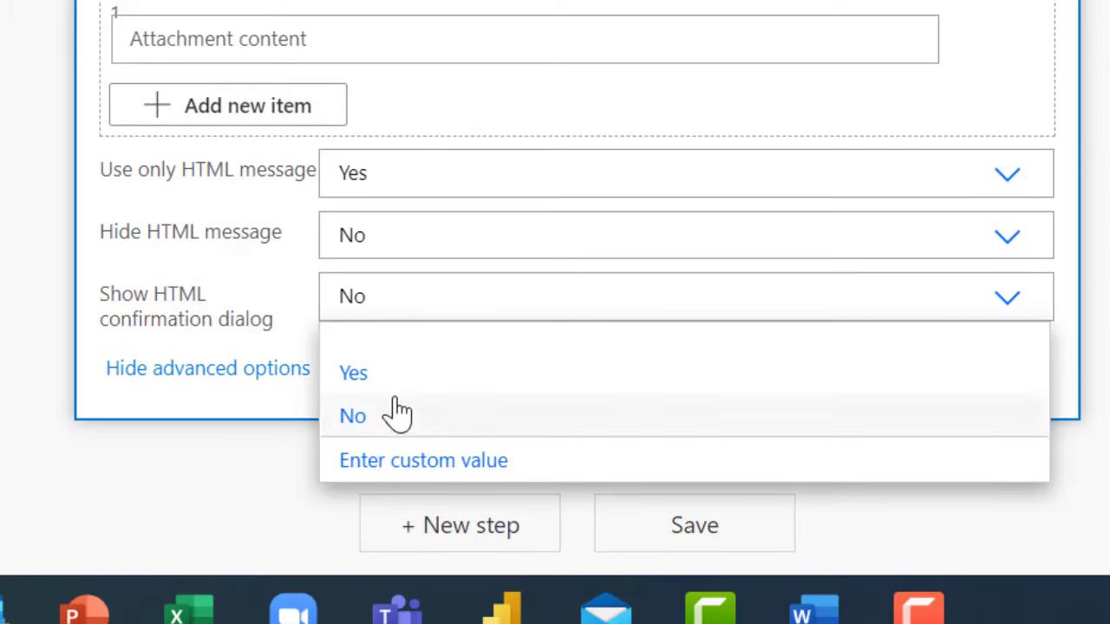
pyautogui.click(404, 381)
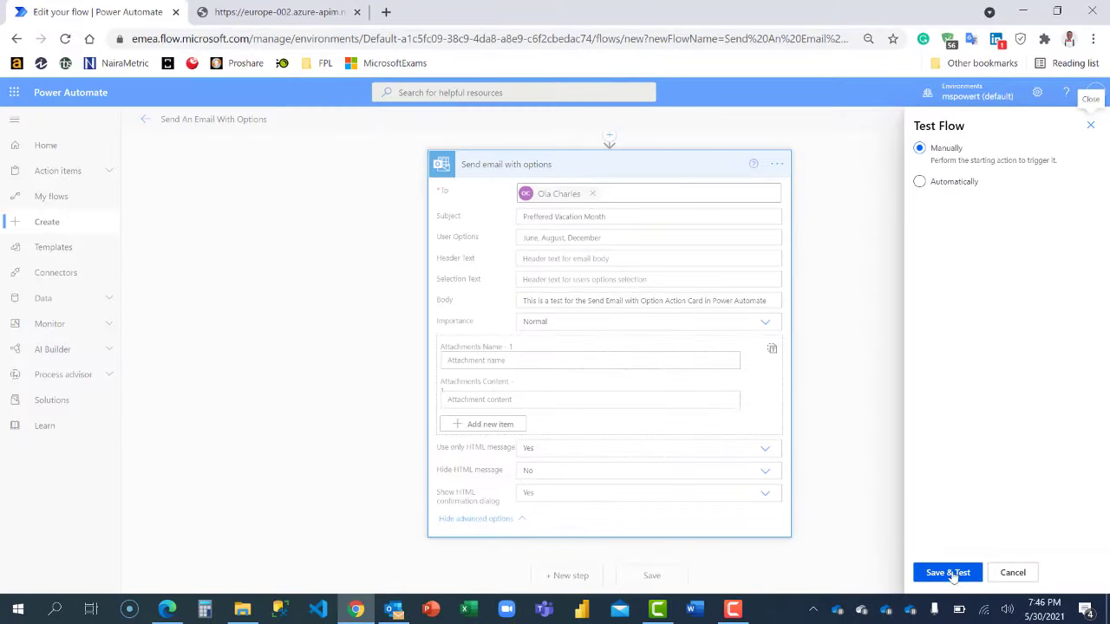
pyautogui.click(948, 572)
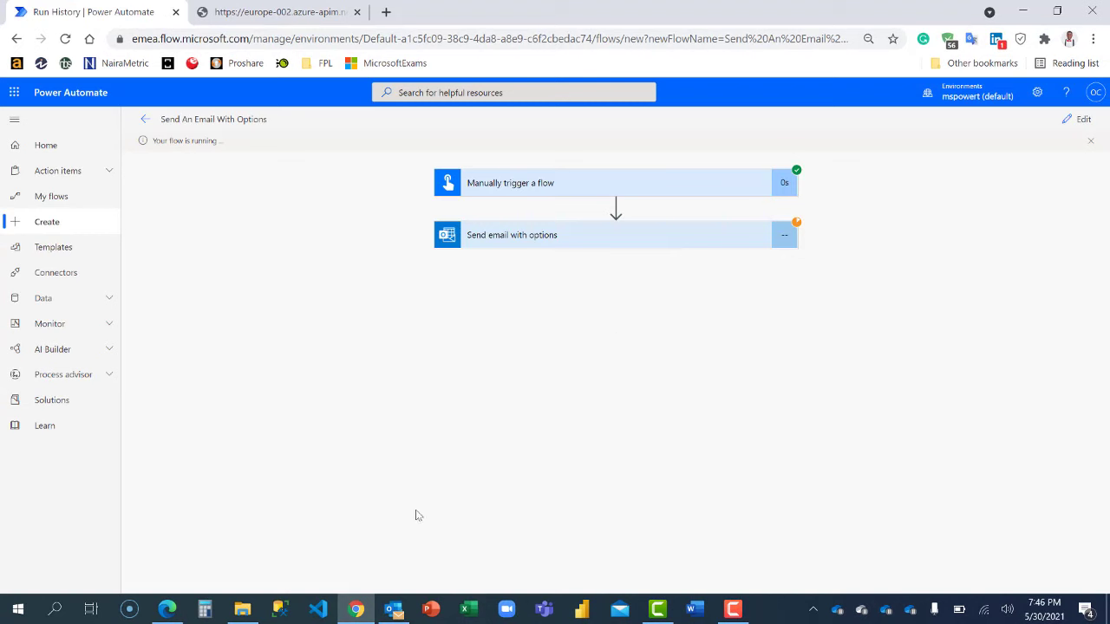
# - Switch to Outlook and compare the newest "Preffered Vacation Month" email with the previous one sent at 7:45 PM
pyautogui.click(394, 610)
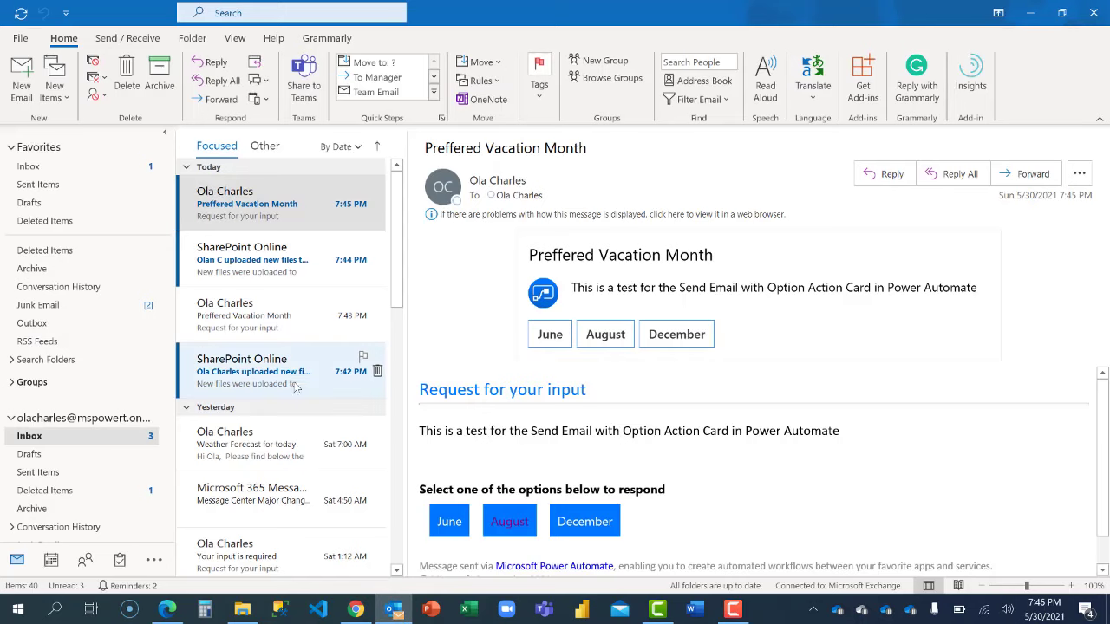
pyautogui.click(257, 208)
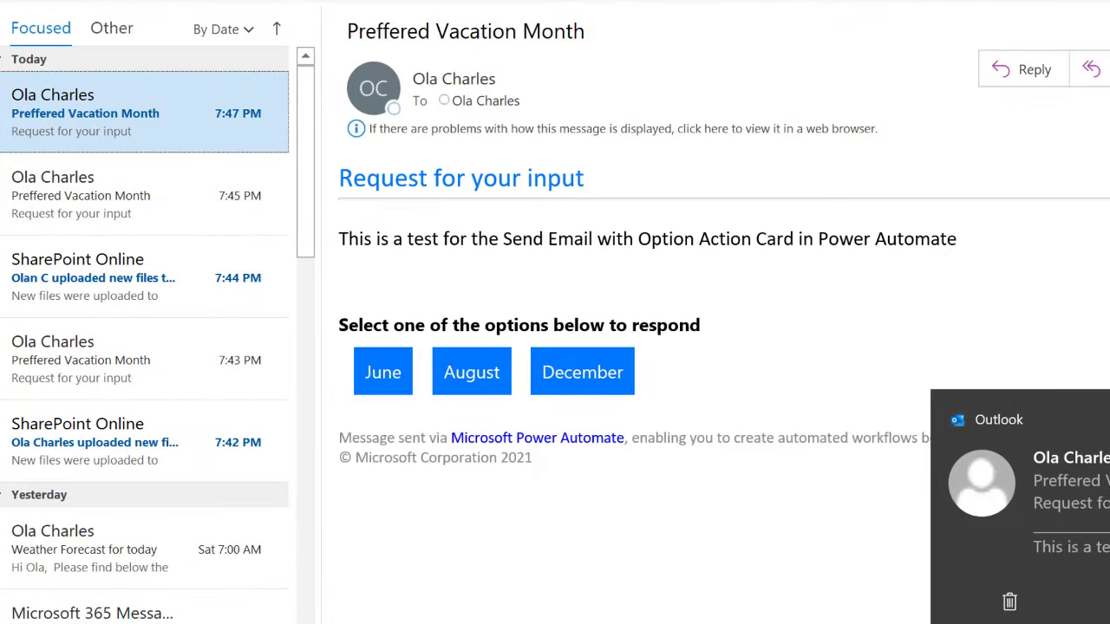
pyautogui.click(742, 298)
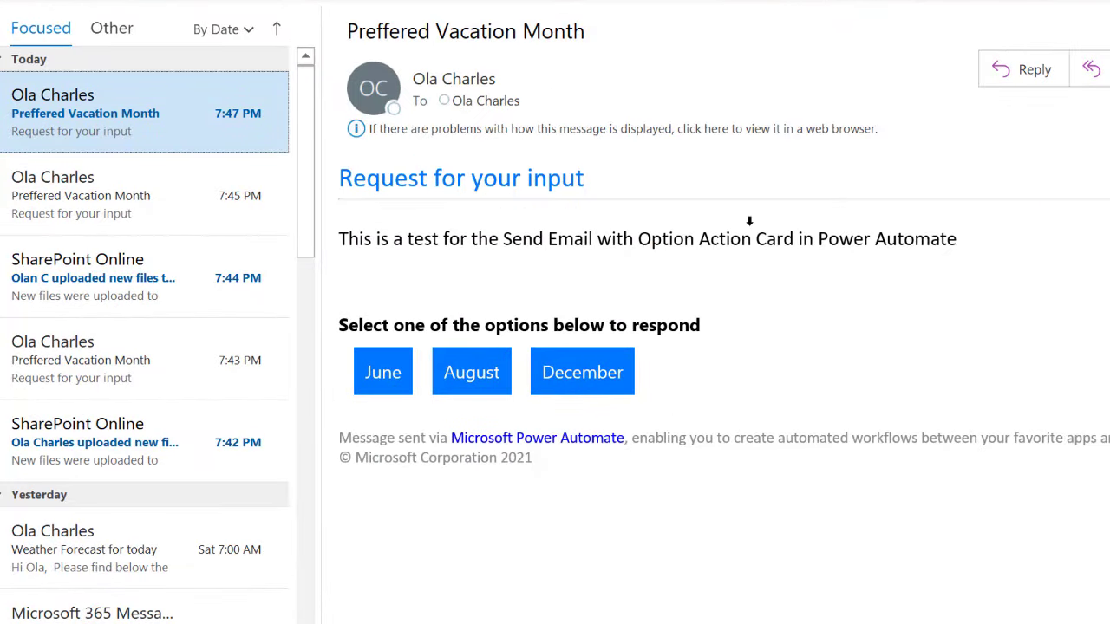
pyautogui.click(139, 208)
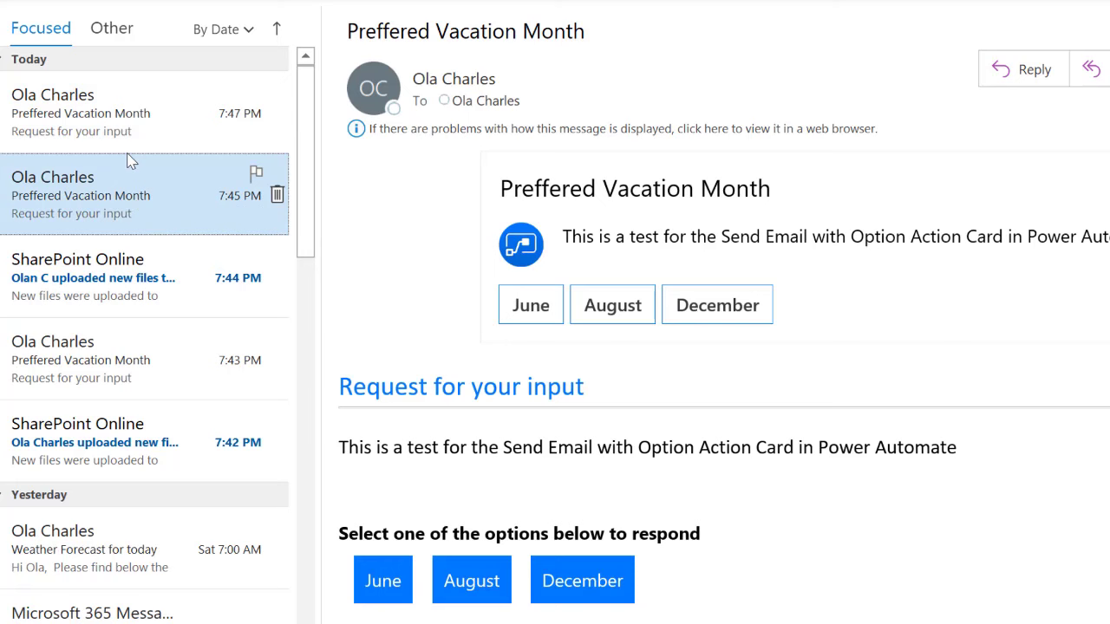
pyautogui.click(119, 110)
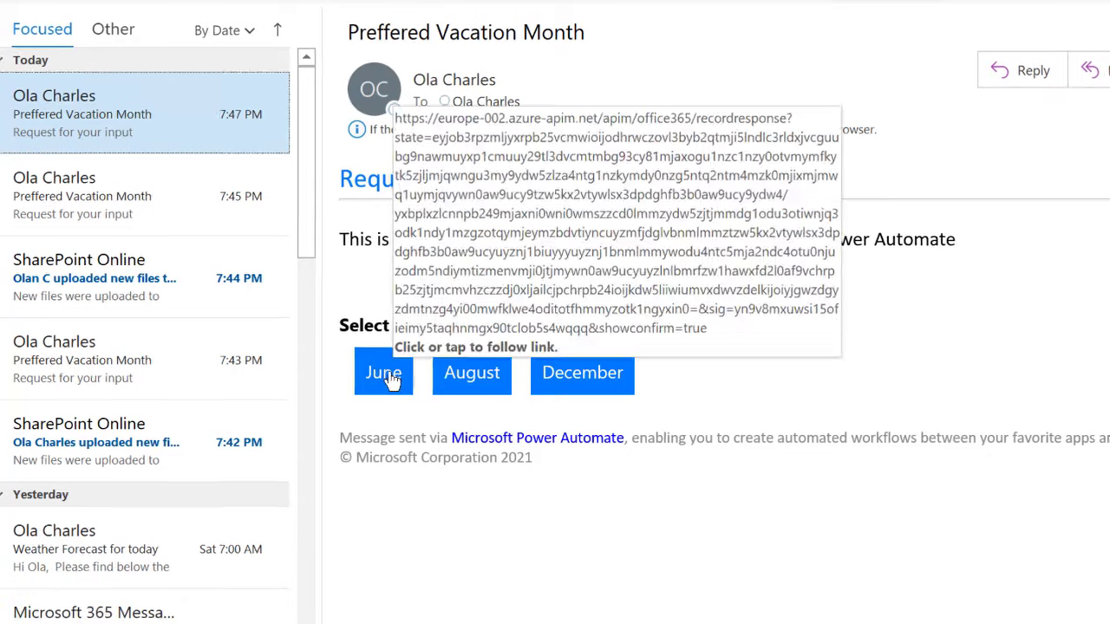
# - Respond to the newest email with June, confirm the choice, and check the flow run's status before returning to the response page
pyautogui.click(384, 372)
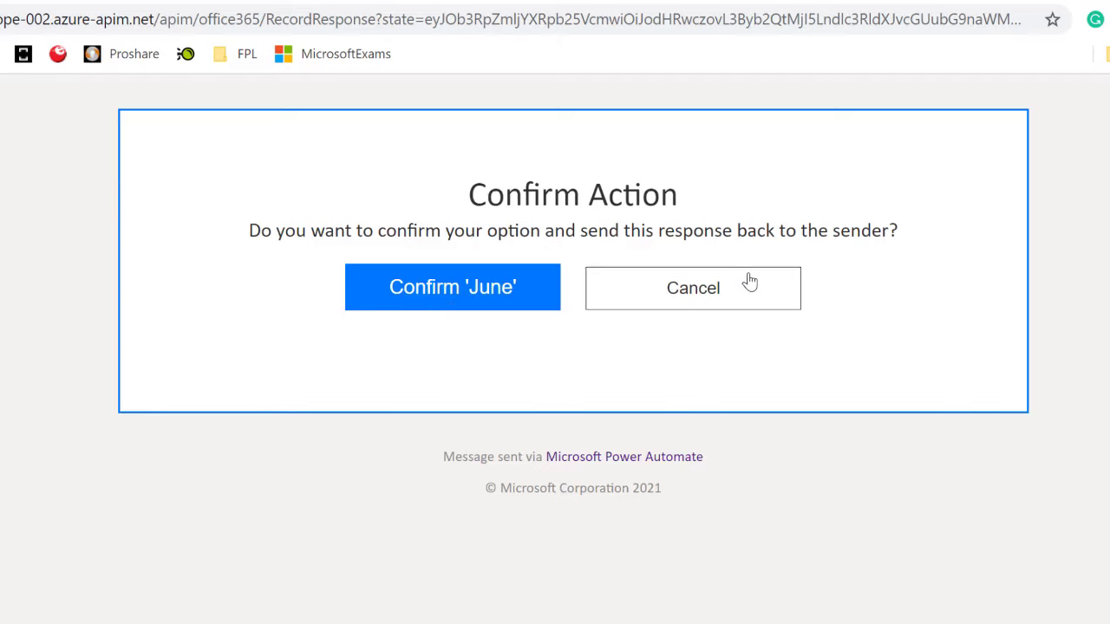
pyautogui.click(474, 300)
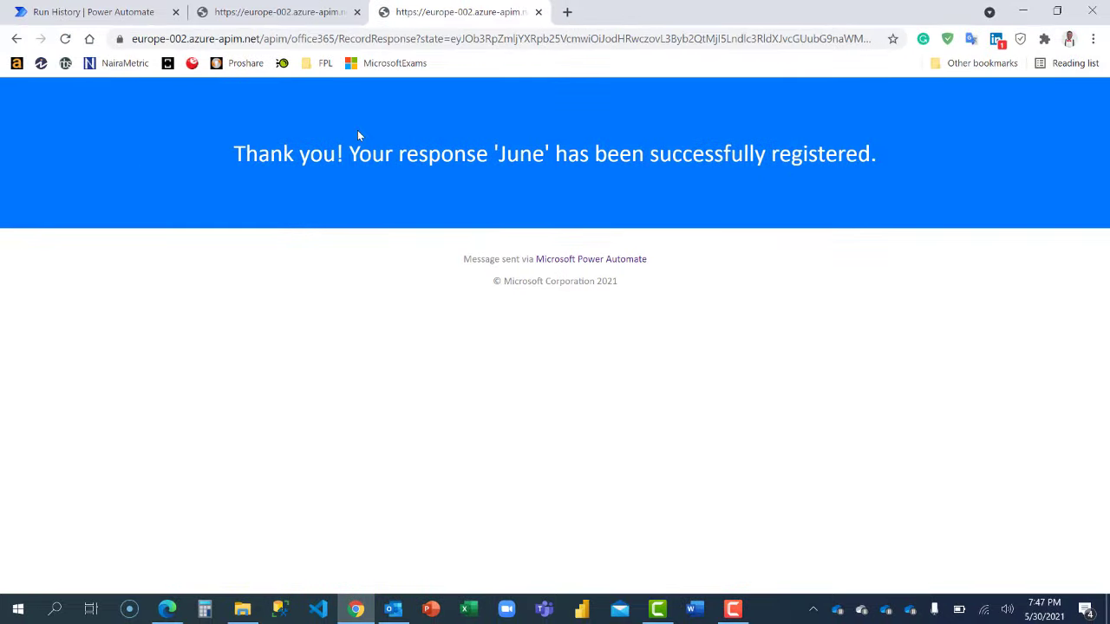
pyautogui.click(103, 12)
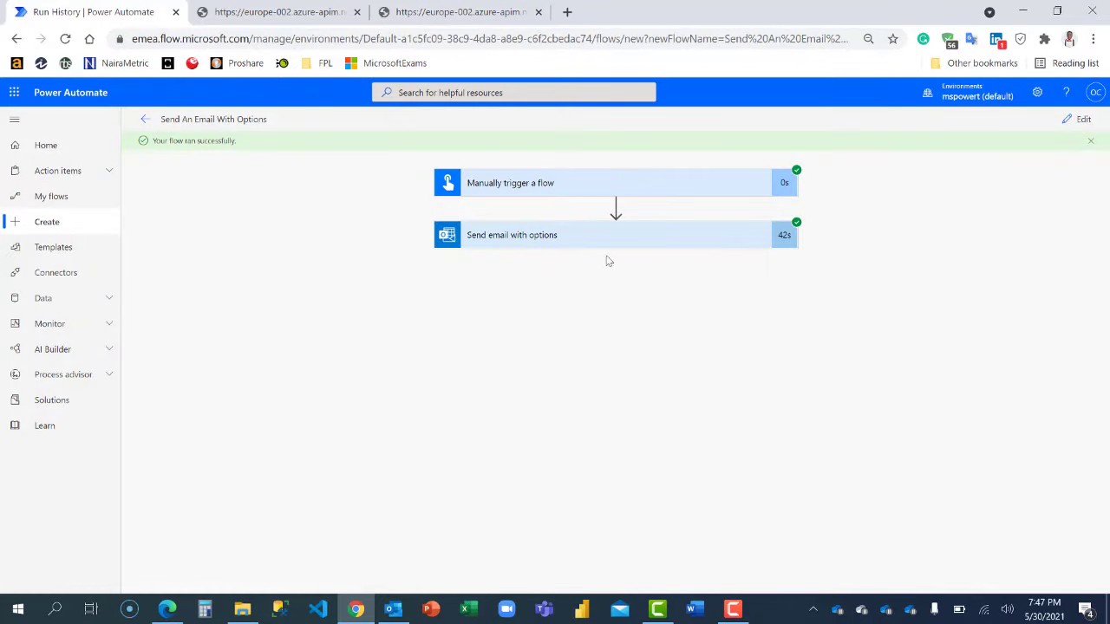
pyautogui.click(423, 6)
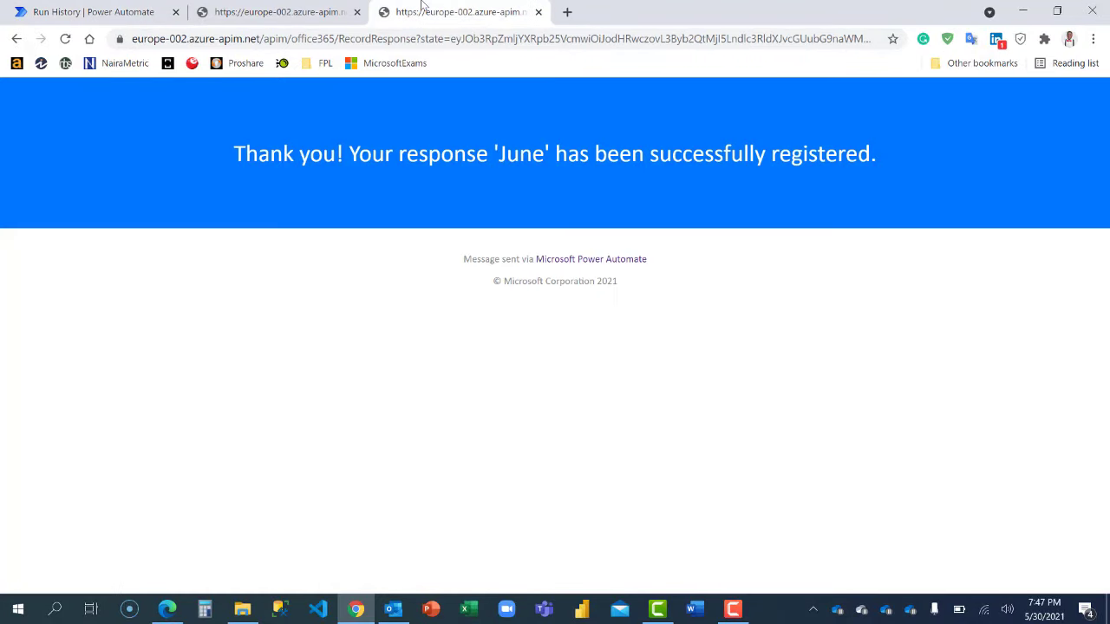